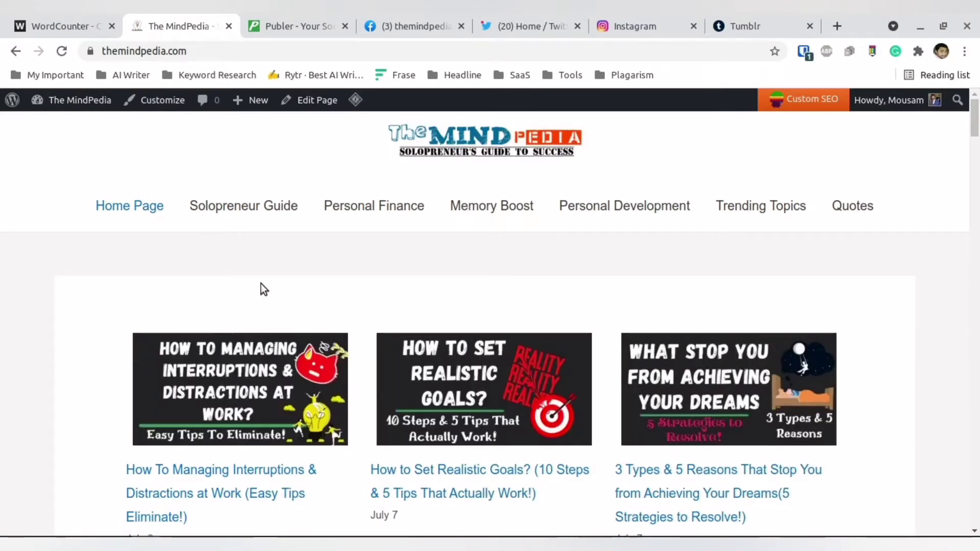
Step: Open Publer's Plans & Pricing page and note the free plan's social account, 50 pending posts and 24-hour history limits
scroll(261, 286, down, 2)
click(283, 26)
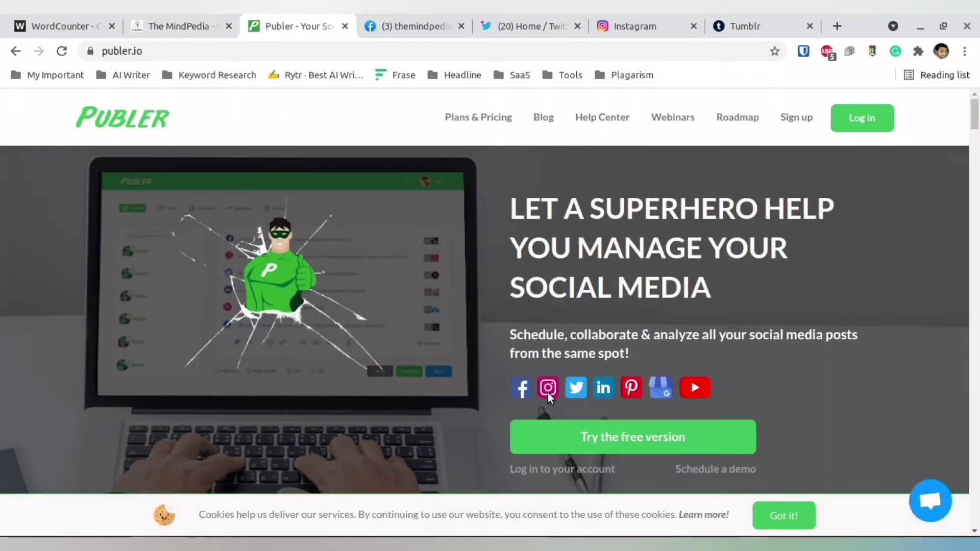
click(479, 117)
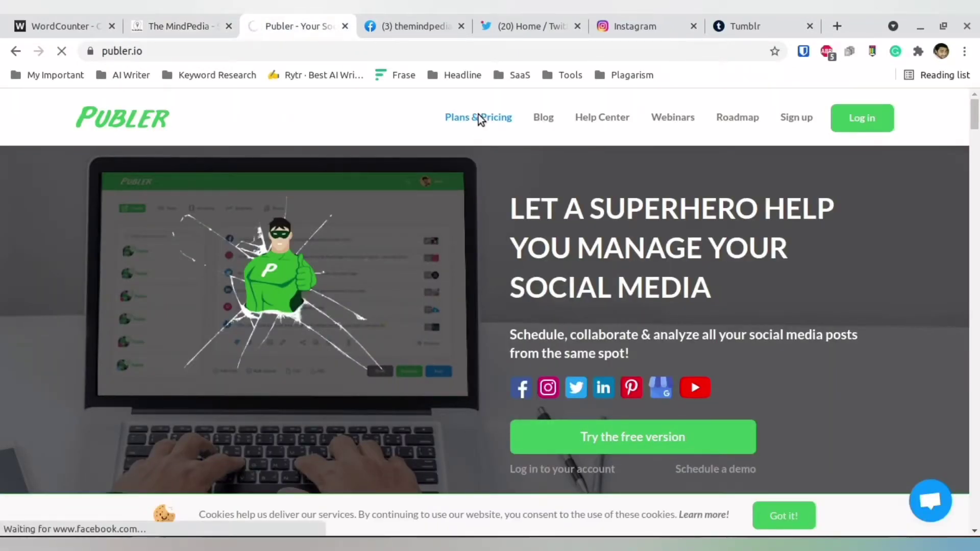
scroll(366, 194, down, 3)
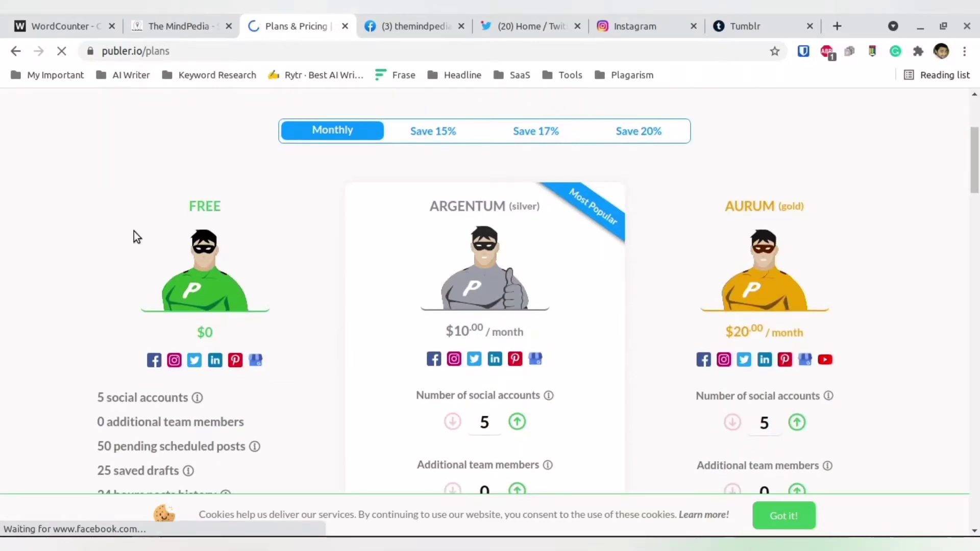
drag(190, 205, 232, 205)
scroll(171, 261, down, 2)
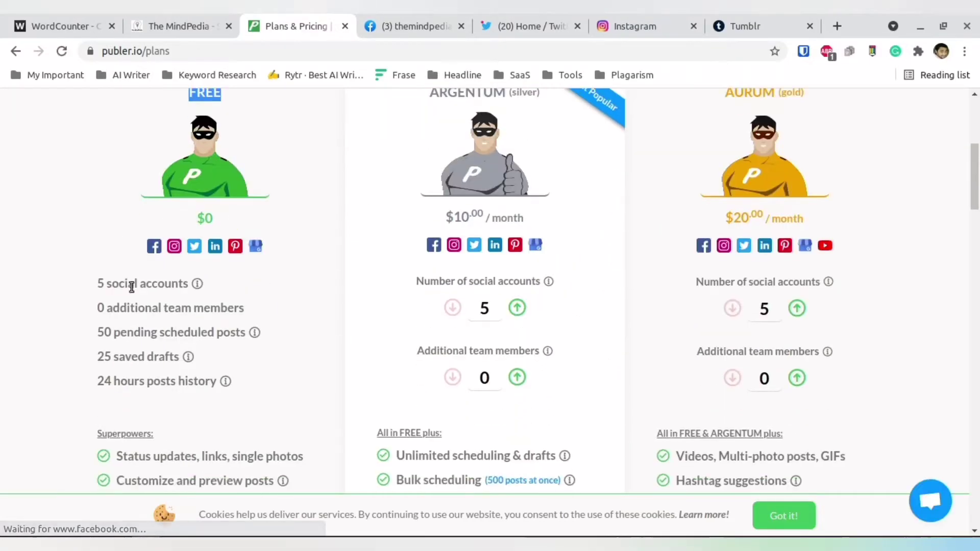
mouse_move(93, 282)
mouse_down()
mouse_move(187, 284)
mouse_move(88, 280)
mouse_up()
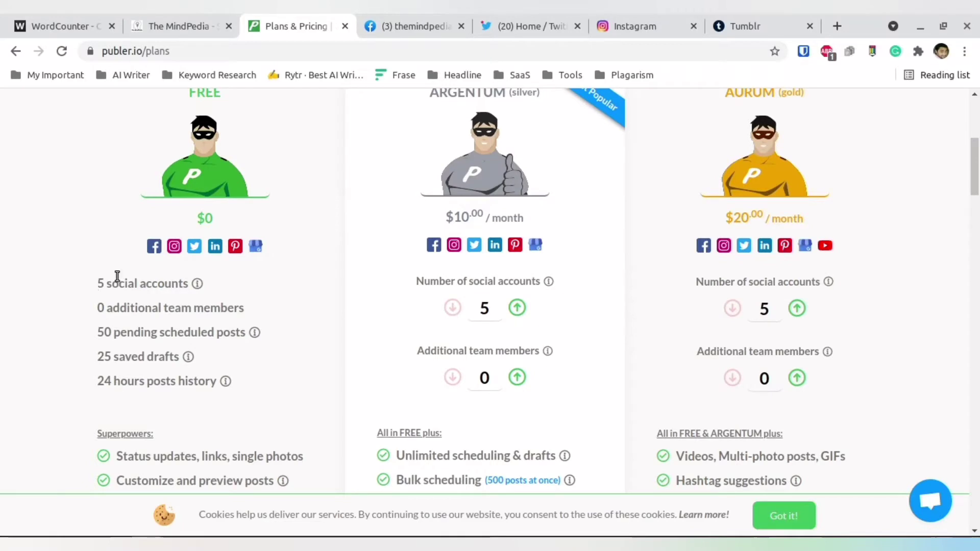
scroll(138, 320, down, 1)
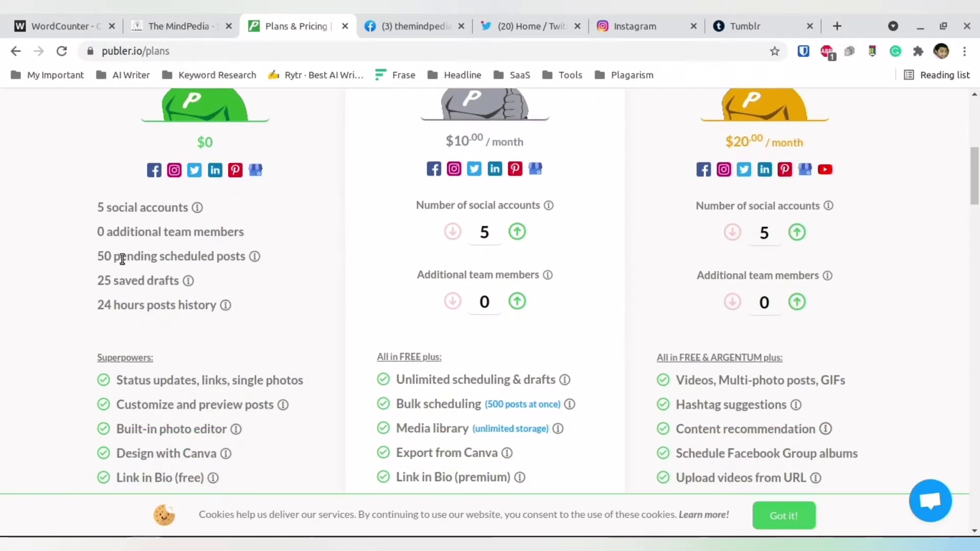
drag(99, 259, 246, 256)
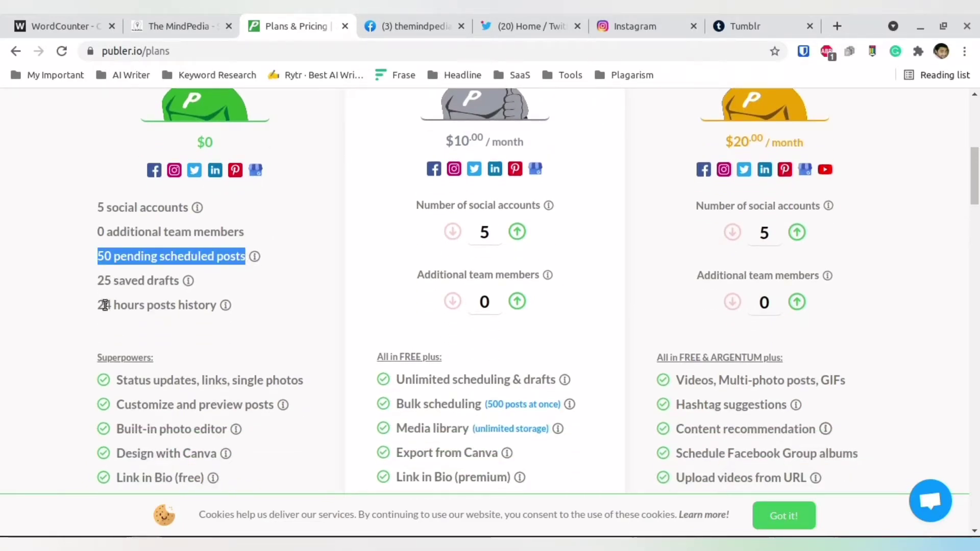
drag(98, 305, 185, 305)
Step: Close the support chat and review the free version's per-account daily post limits for each network
scroll(191, 306, down, 3)
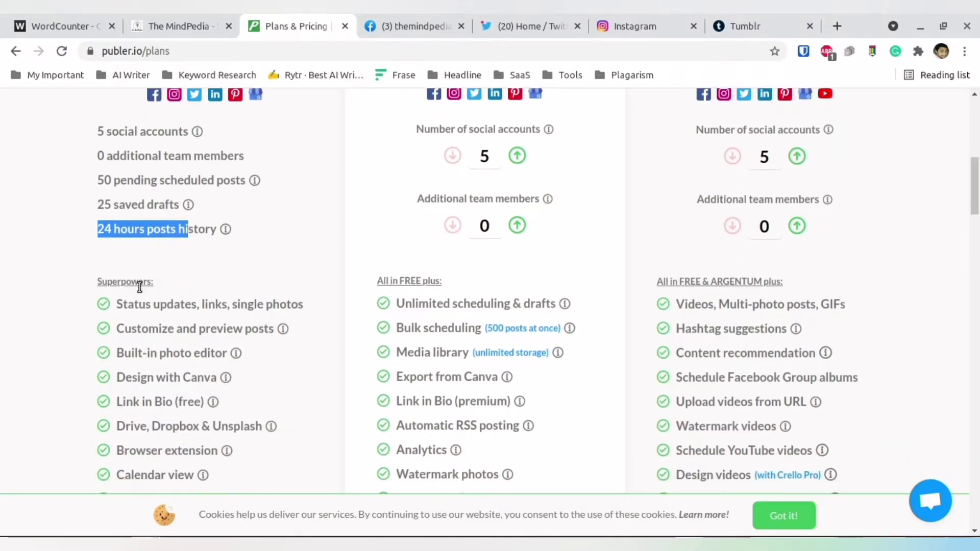
scroll(130, 284, down, 2)
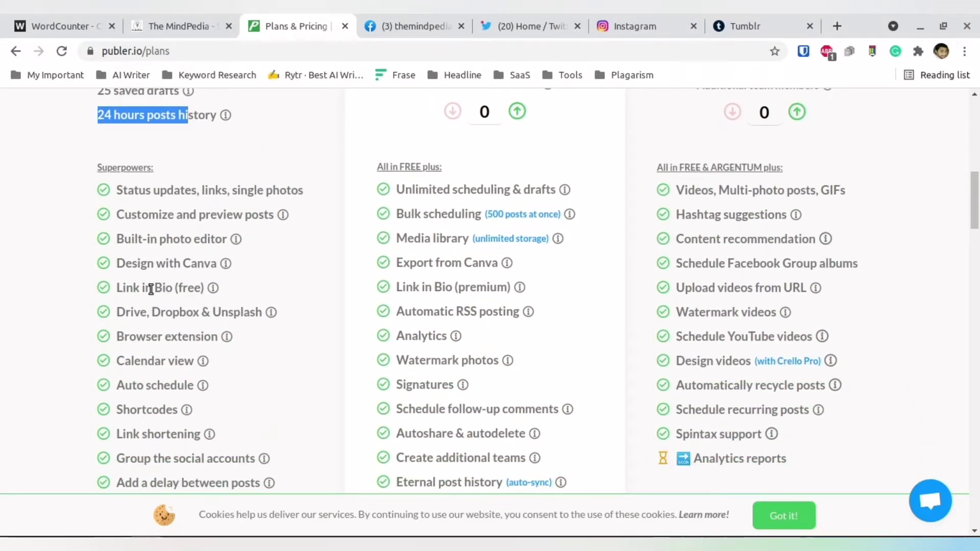
drag(204, 287, 156, 287)
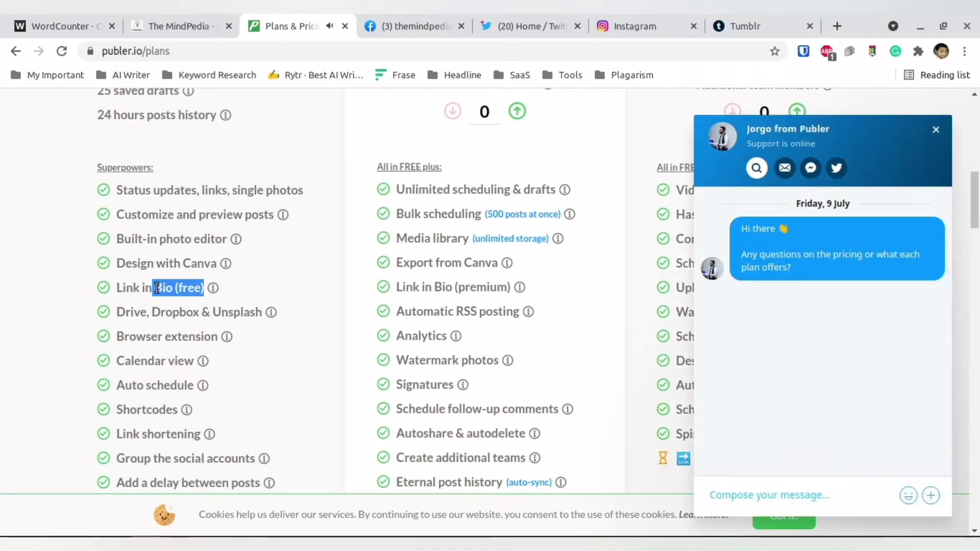
click(935, 129)
scroll(206, 381, down, 1)
scroll(207, 381, down, 3)
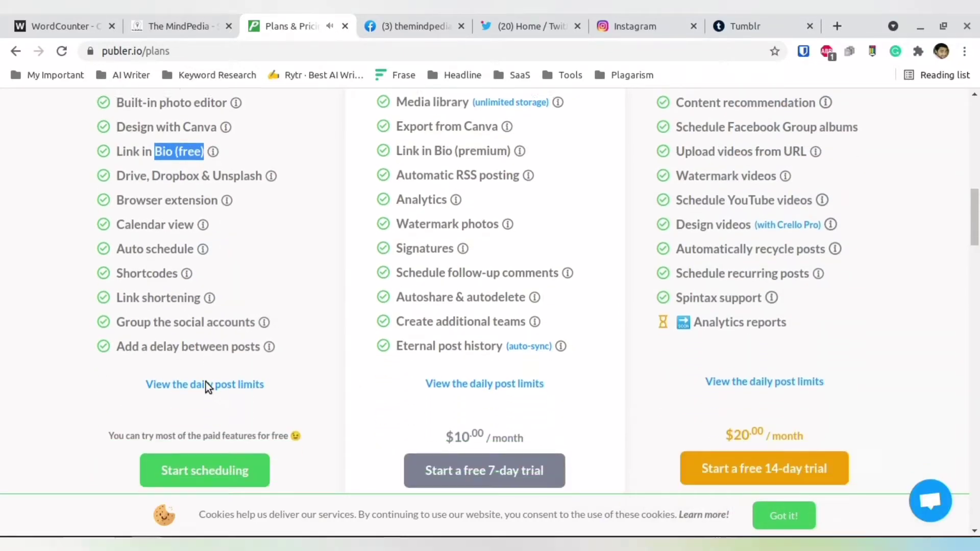
click(199, 371)
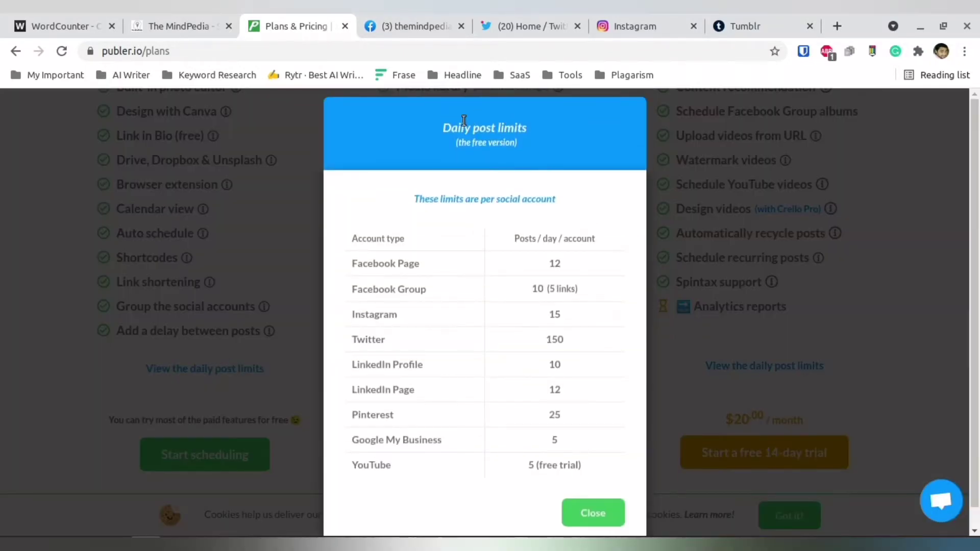
drag(468, 143, 507, 148)
drag(510, 238, 582, 465)
click(587, 429)
scroll(599, 459, down, 1)
click(593, 491)
Step: Accept the cookie notice and return to the top of the page
scroll(271, 424, up, 5)
click(784, 515)
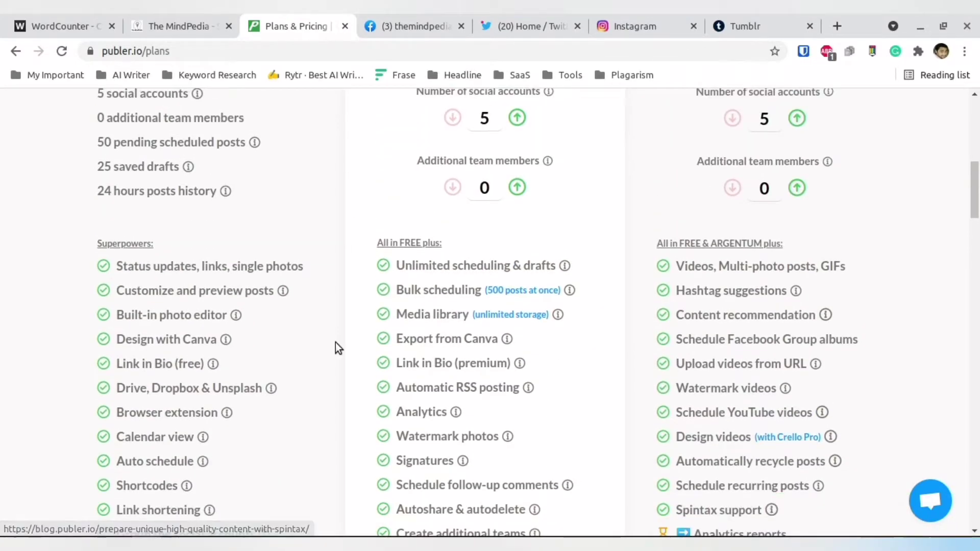
scroll(332, 315, up, 10)
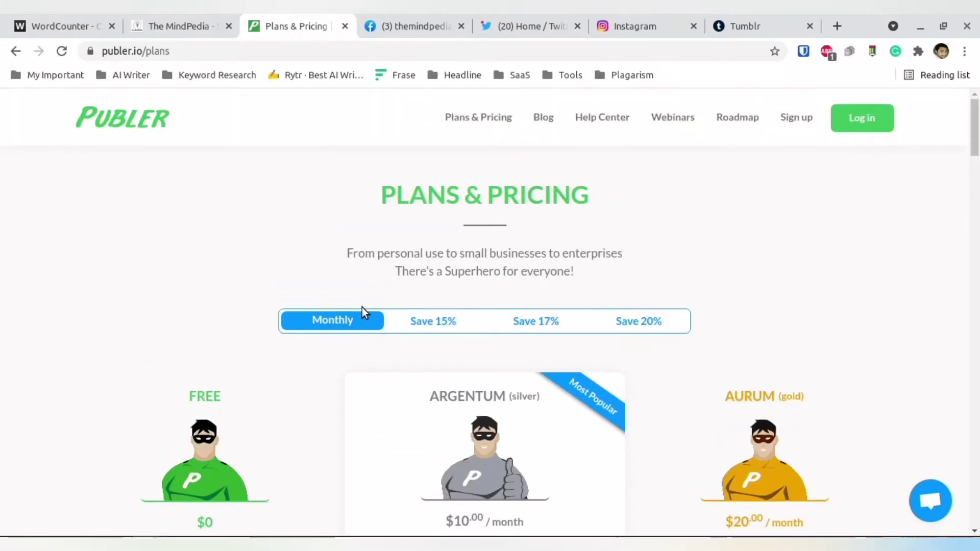
Step: Return to the Publer homepage and open the free-version sign-up page
click(90, 121)
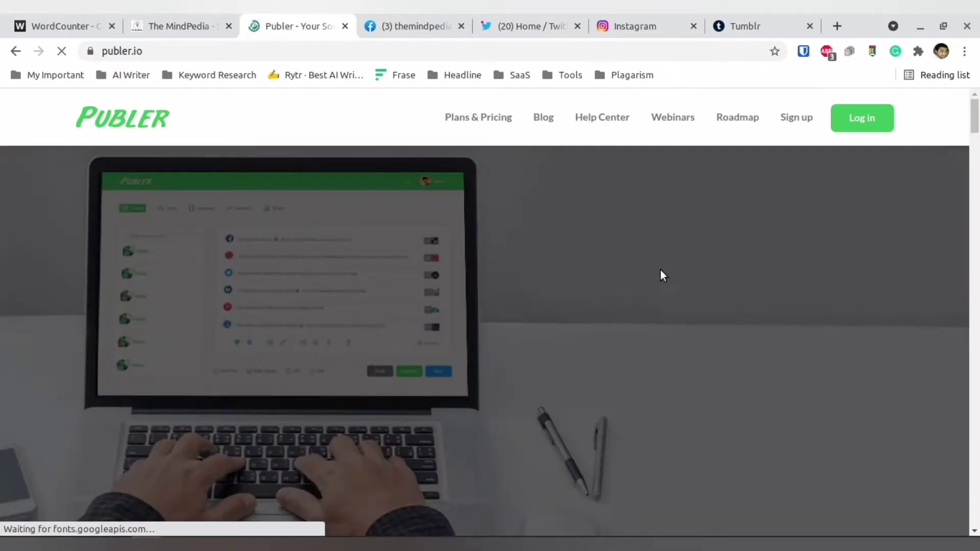
scroll(745, 306, down, 3)
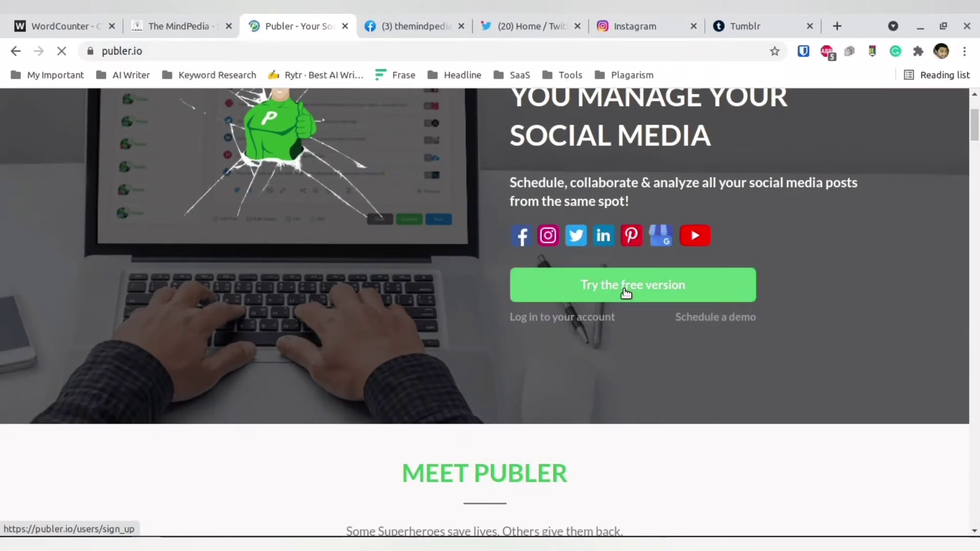
click(626, 293)
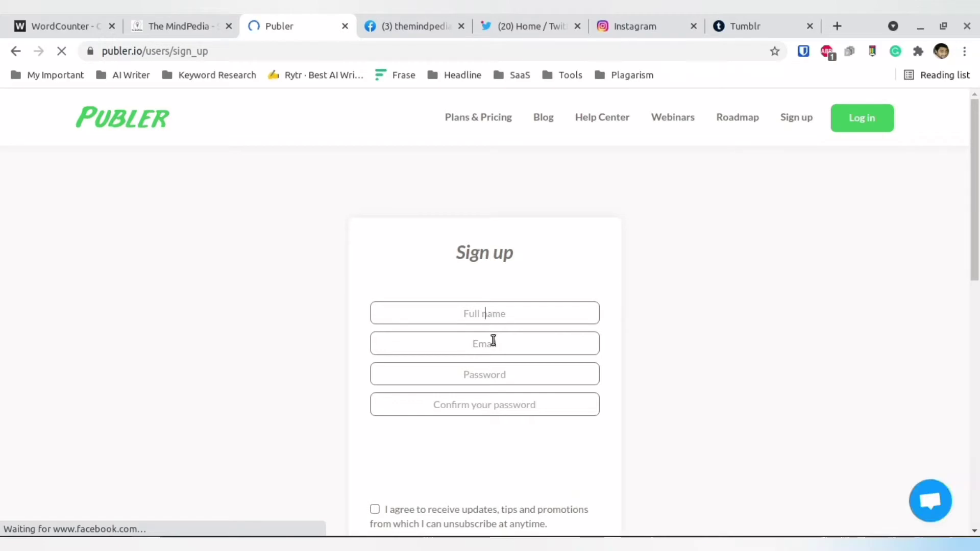
Step: Look over the password fields, then choose to sign up with Google instead
click(488, 374)
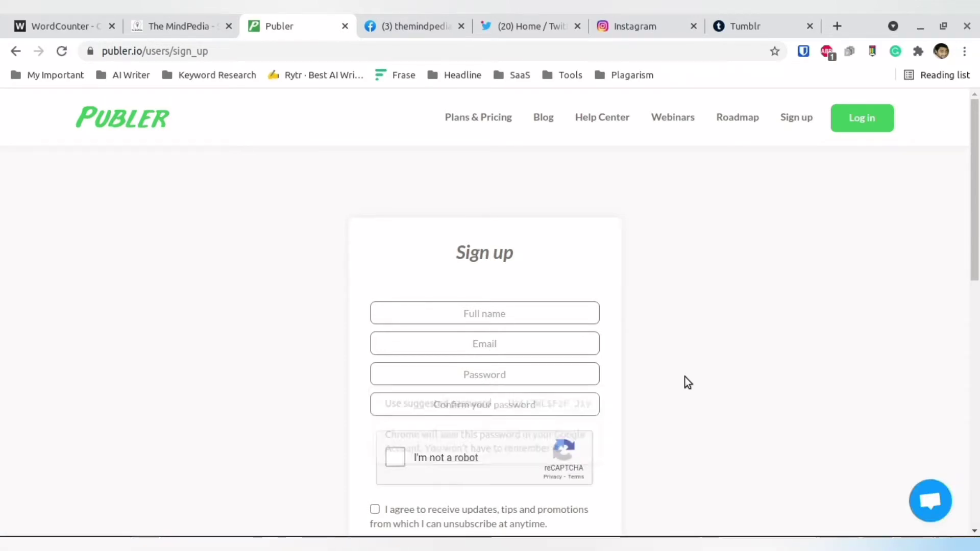
click(546, 406)
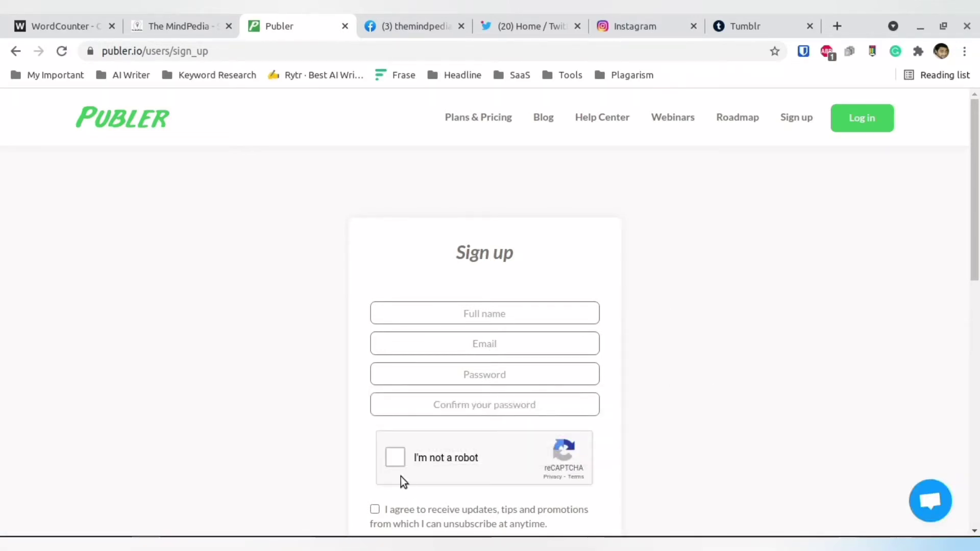
scroll(399, 462, down, 2)
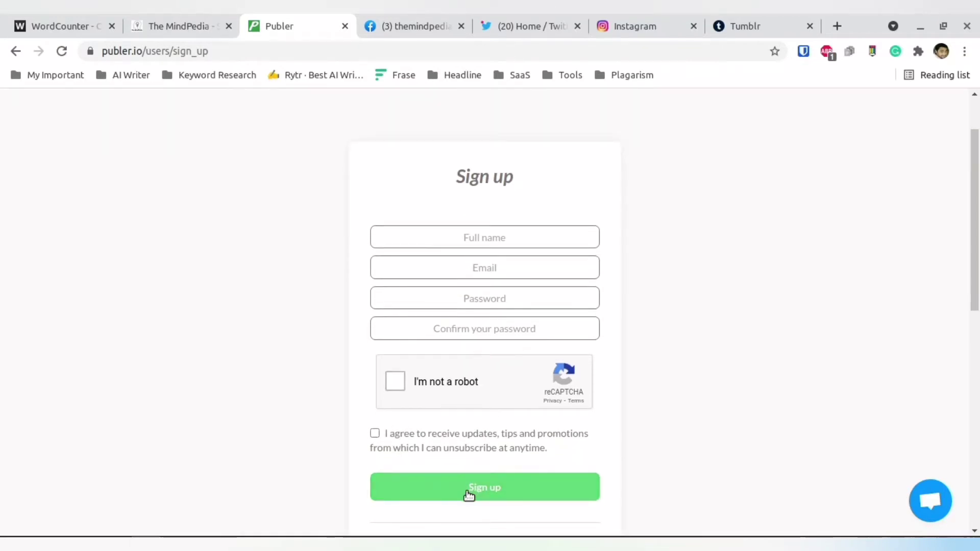
scroll(469, 495, down, 4)
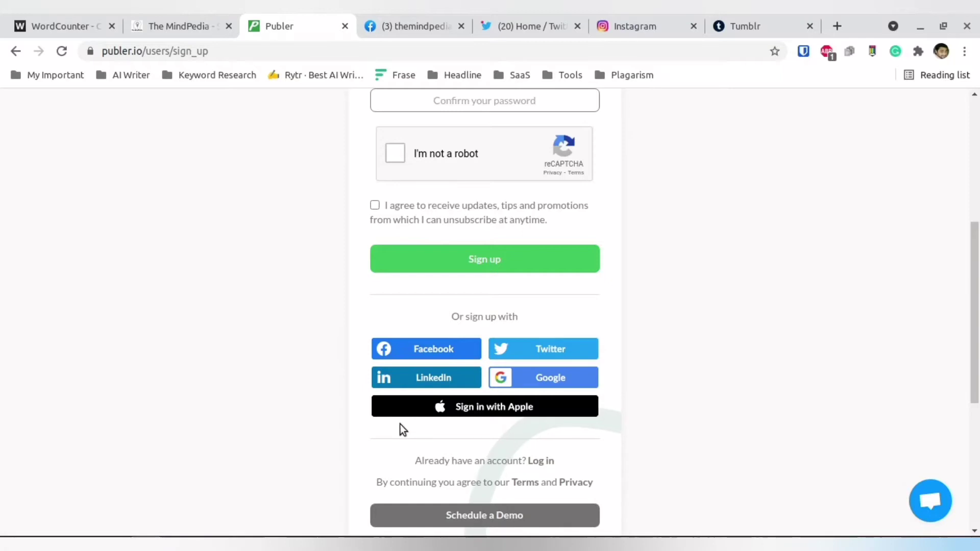
click(564, 382)
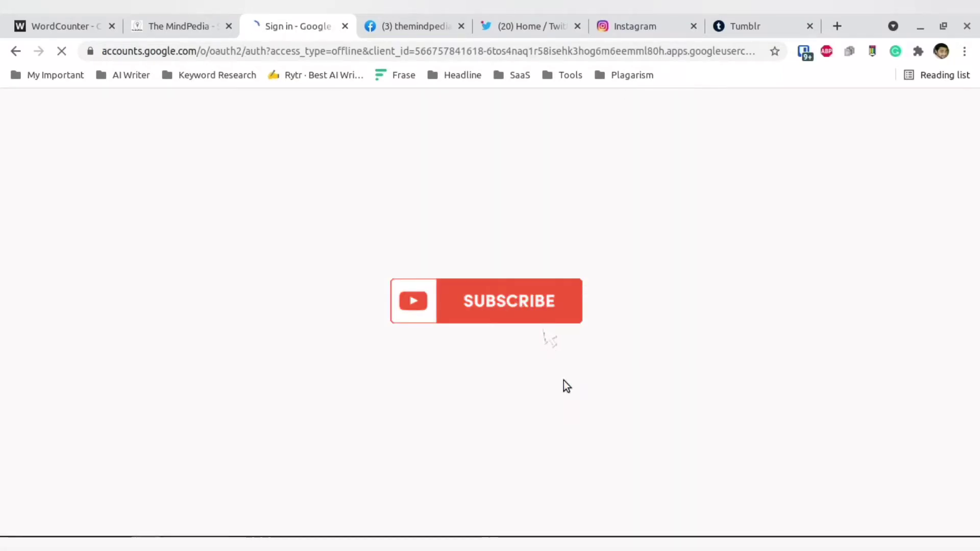
Step: Pick the Google account to sign in with and dismiss the Welcome to Publer tip
click(475, 304)
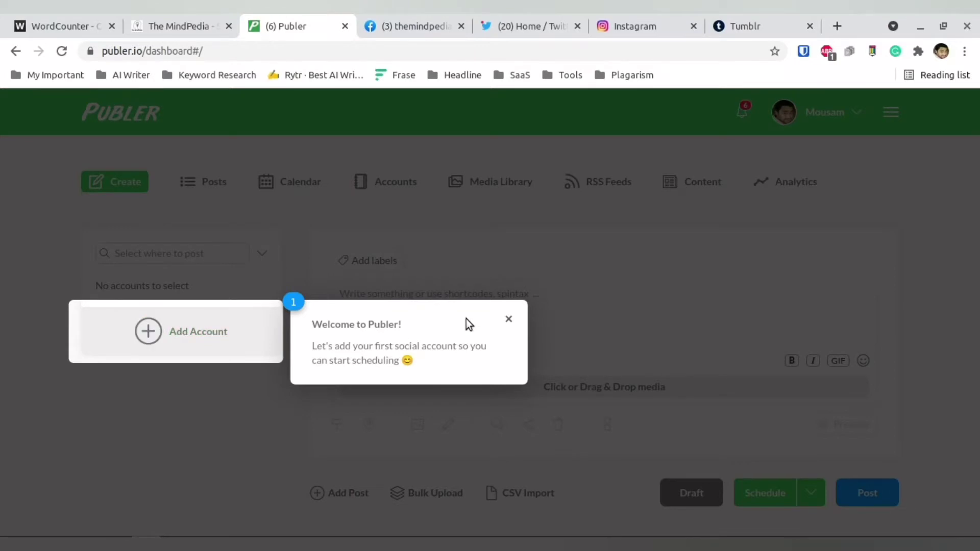
click(509, 319)
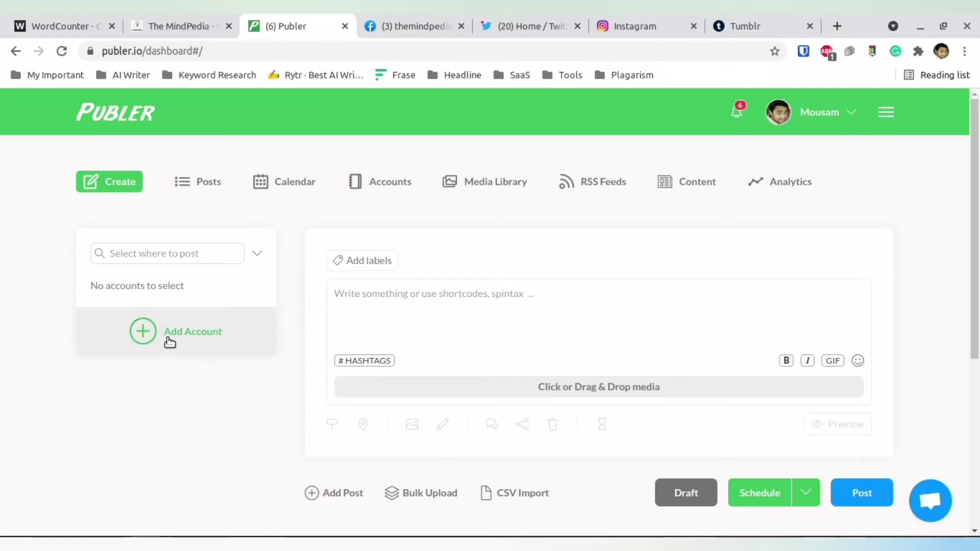
Step: Check the themindpedia Facebook page and Twitter feed, dismissing their notification popups
click(399, 15)
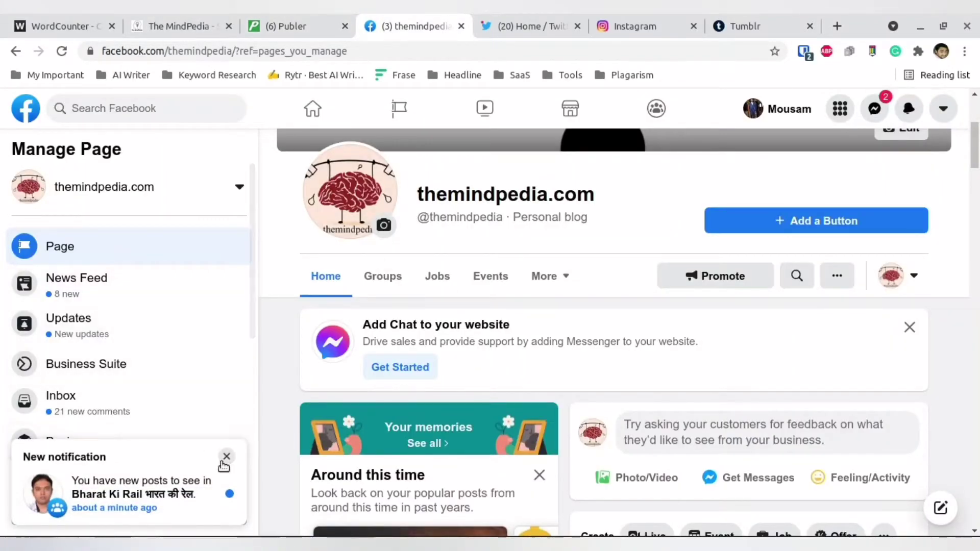
click(226, 456)
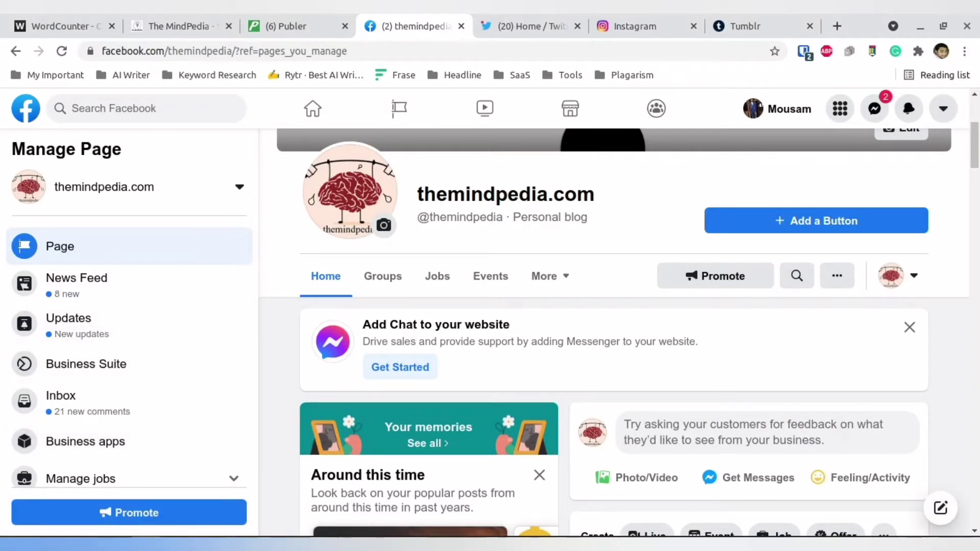
click(562, 20)
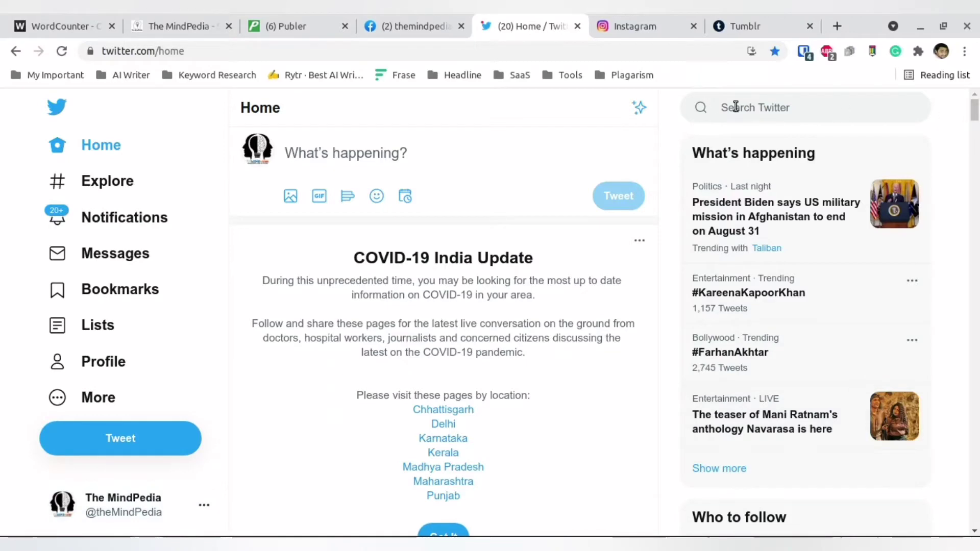
scroll(210, 404, down, 7)
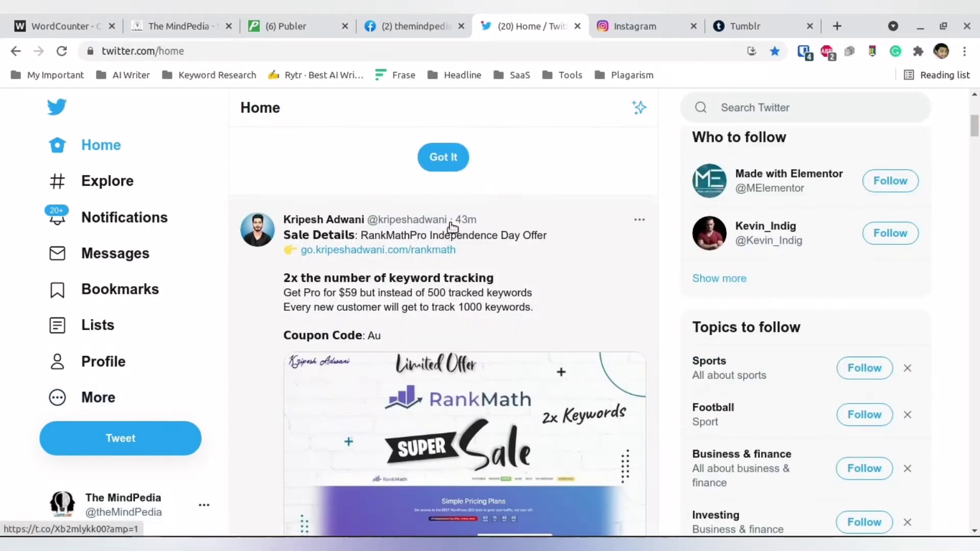
click(451, 166)
Step: Check the Instagram feed and open the themindpedia Instagram profile
click(634, 20)
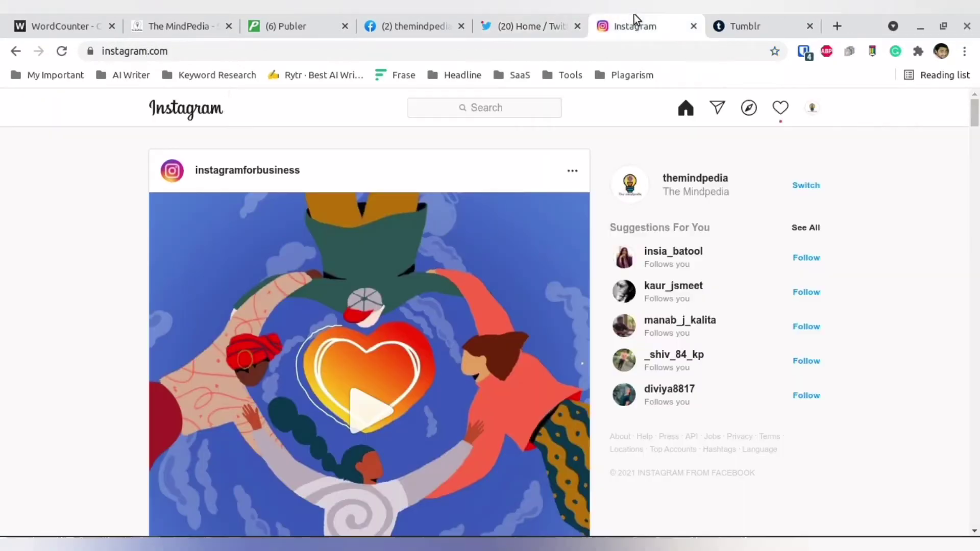
scroll(274, 279, down, 5)
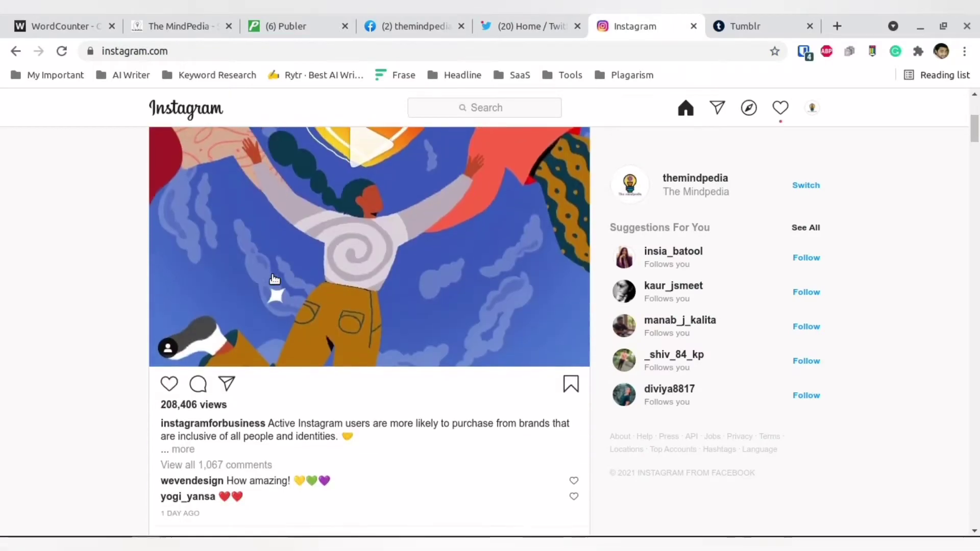
scroll(275, 278, up, 2)
scroll(275, 278, up, 3)
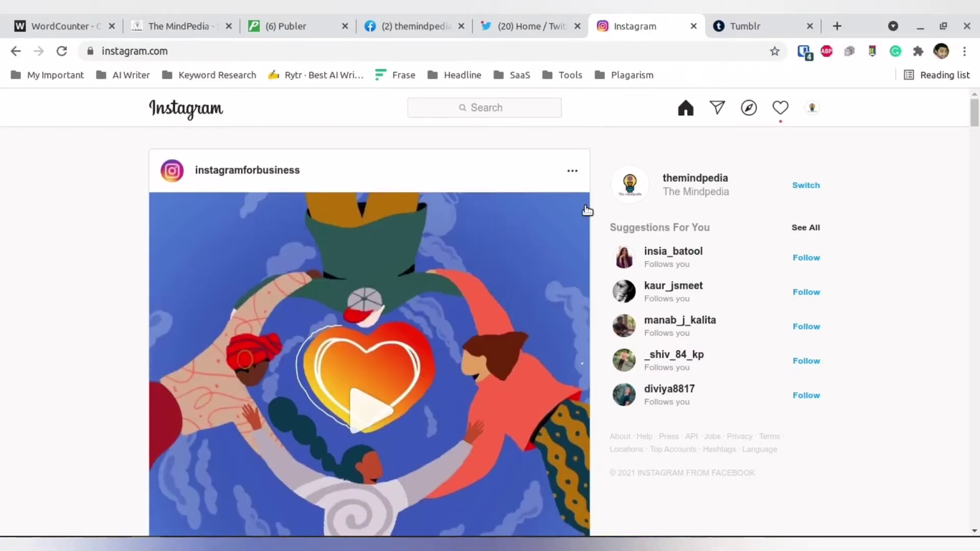
click(685, 178)
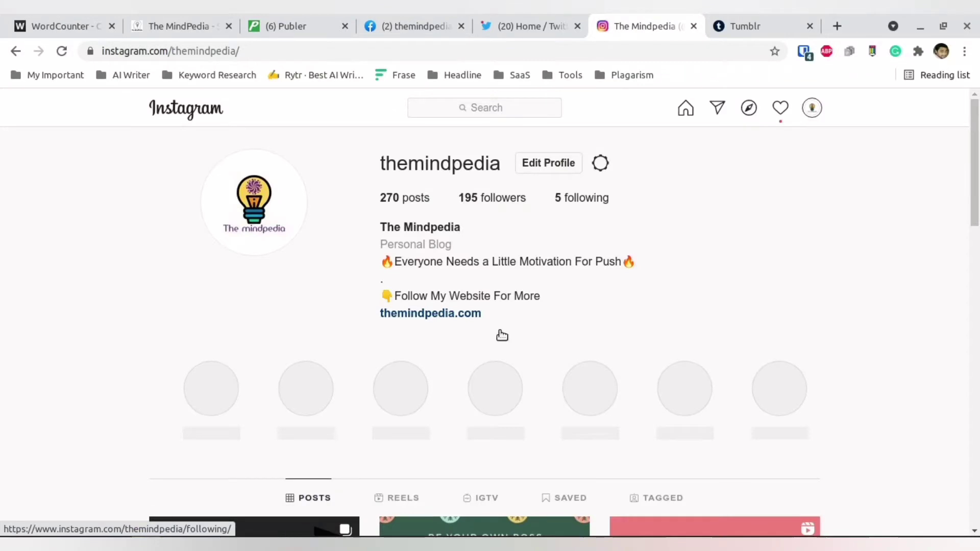
scroll(501, 335, down, 5)
Step: Glance at the Tumblr dashboard, then cycle back through the tabs to the Publer dashboard
click(742, 16)
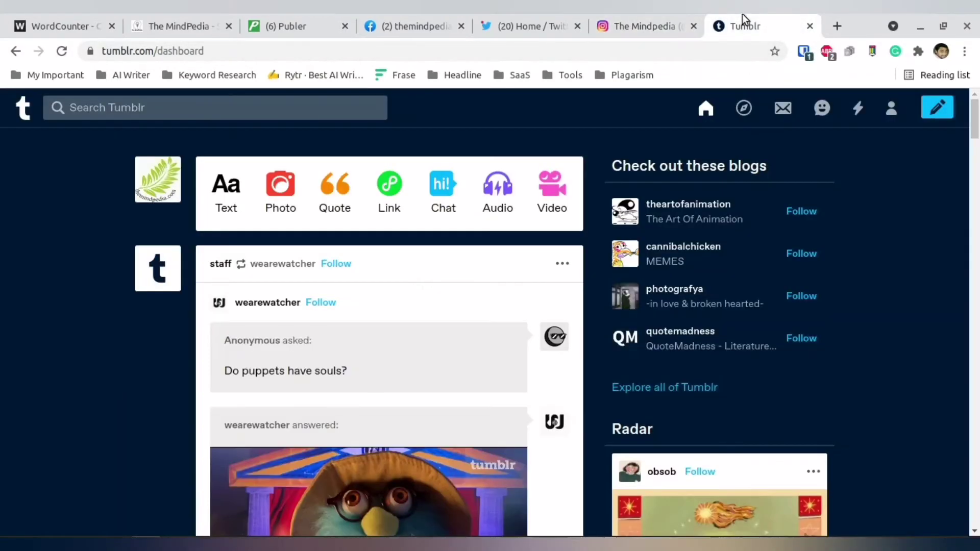
click(617, 15)
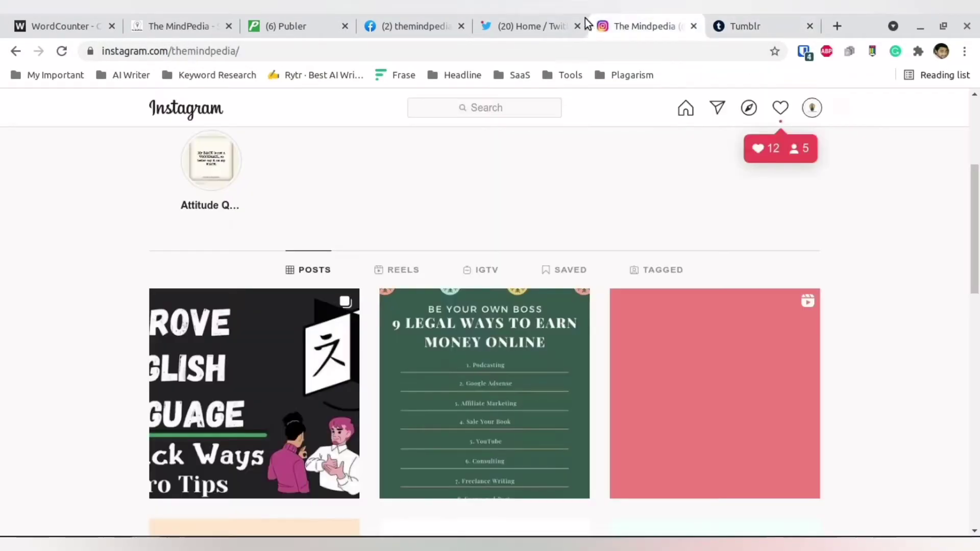
click(508, 17)
click(403, 15)
click(323, 16)
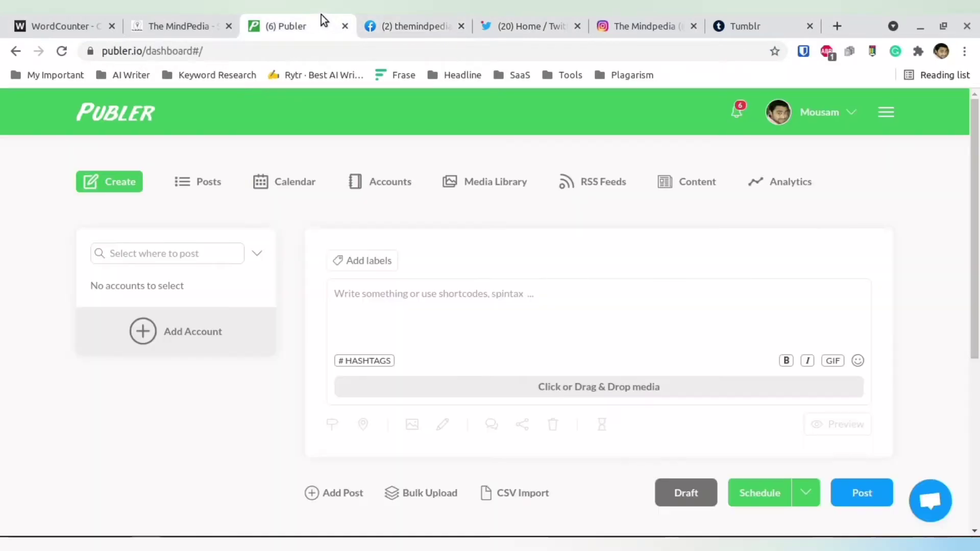
Step: Start adding a social account and browse the network list for the Facebook Page option
click(155, 336)
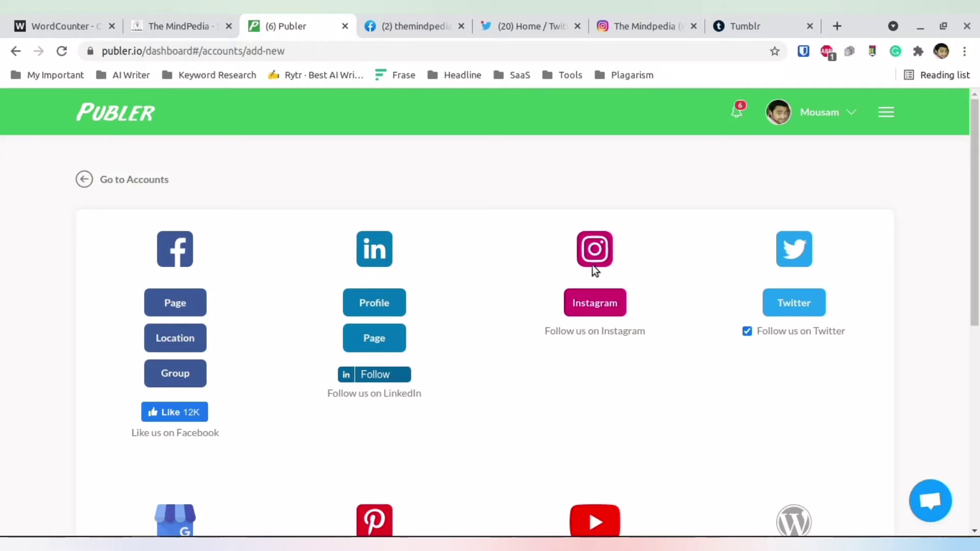
scroll(795, 279, down, 4)
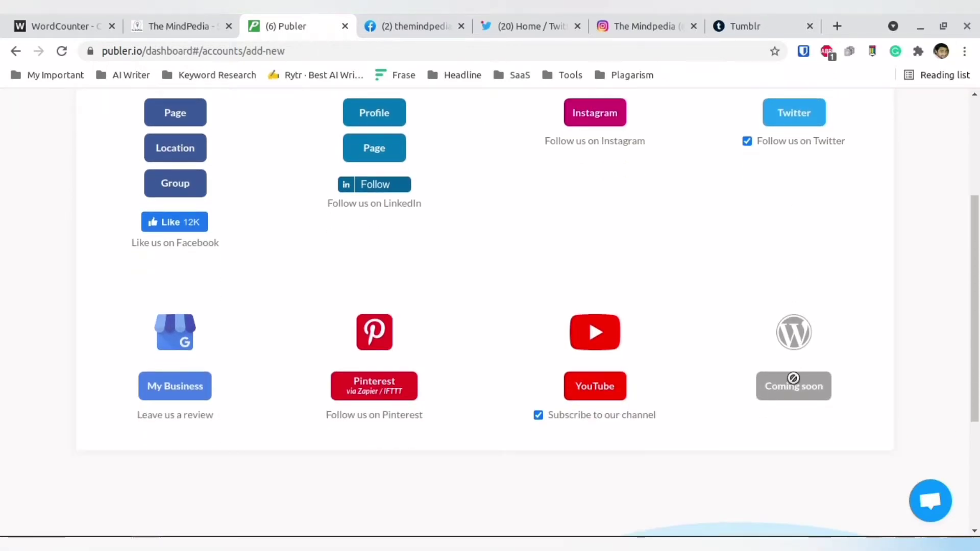
scroll(272, 394, down, 3)
scroll(270, 390, up, 6)
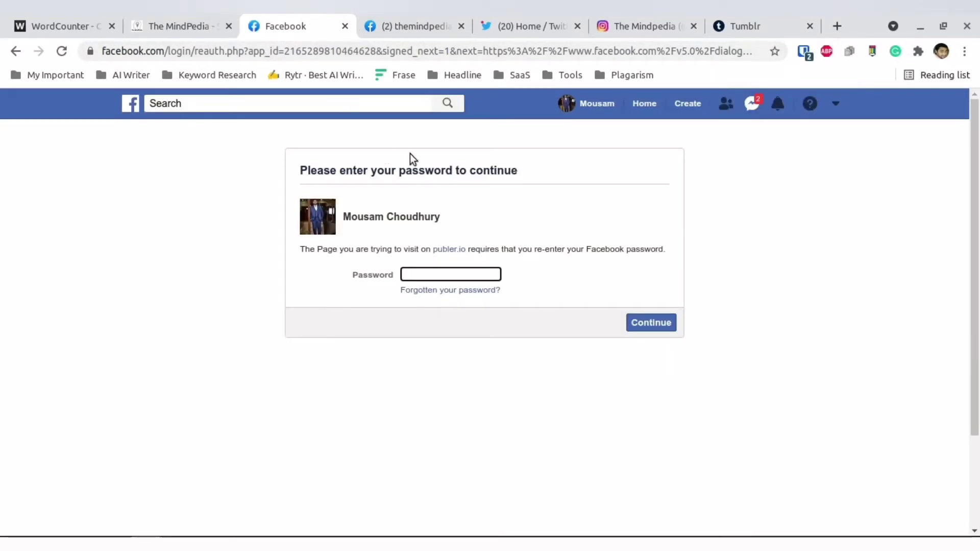
Step: Re-enter the Facebook password from the password manager and continue as the signed-in user
click(803, 52)
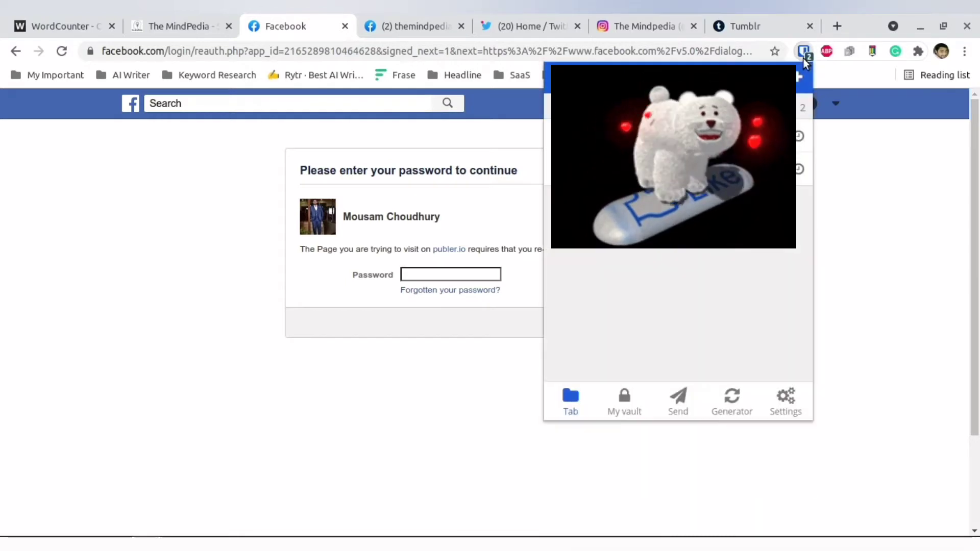
click(663, 136)
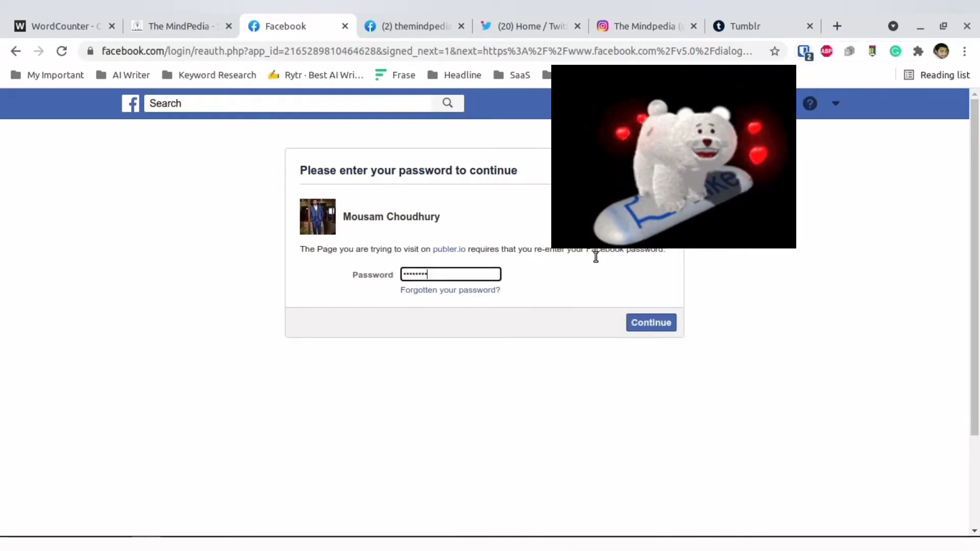
click(650, 324)
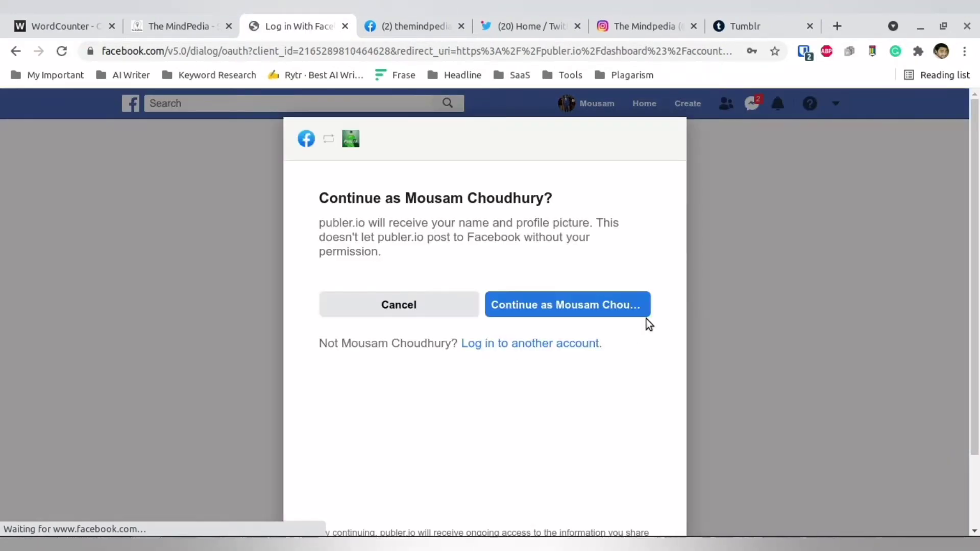
click(575, 306)
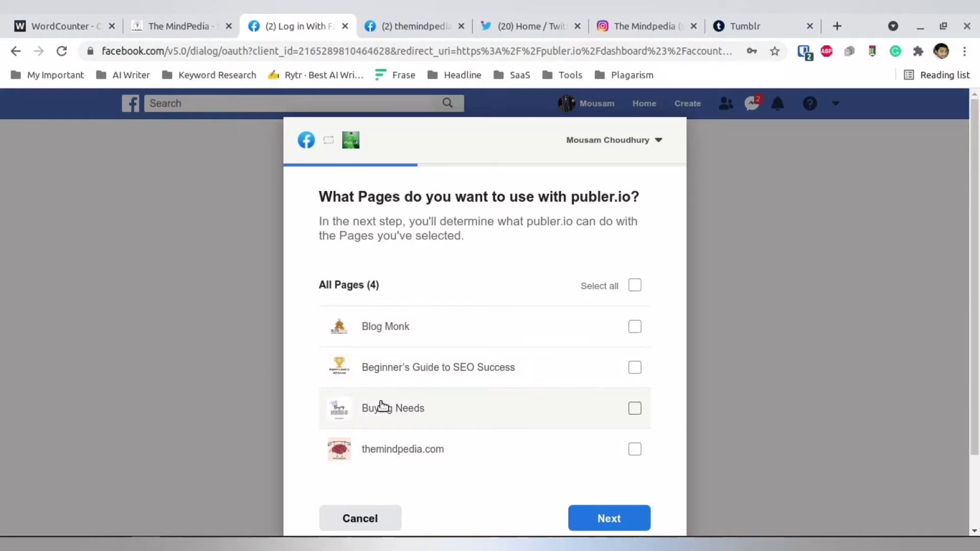
Step: Select the themindpedia.com Page and grant publer.io all requested permissions
scroll(379, 406, down, 2)
click(635, 375)
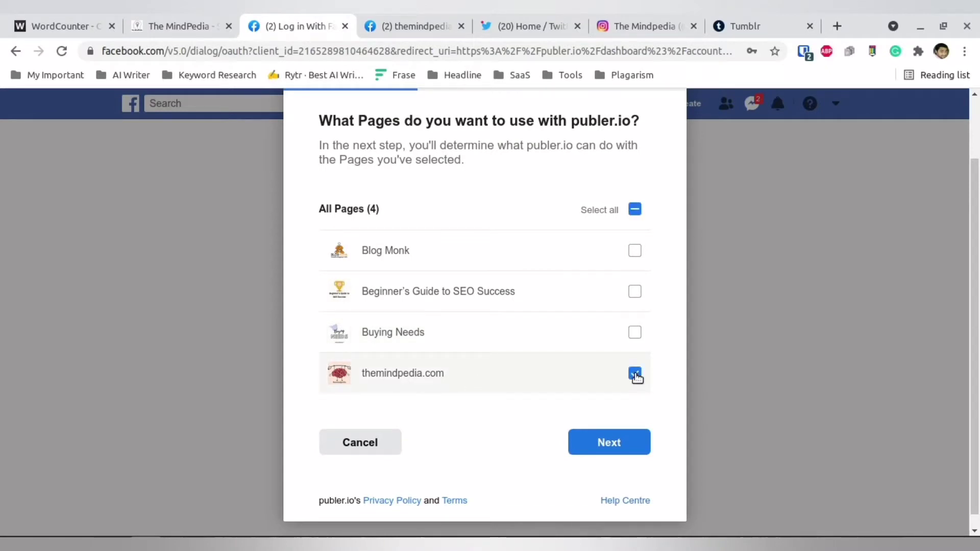
click(615, 442)
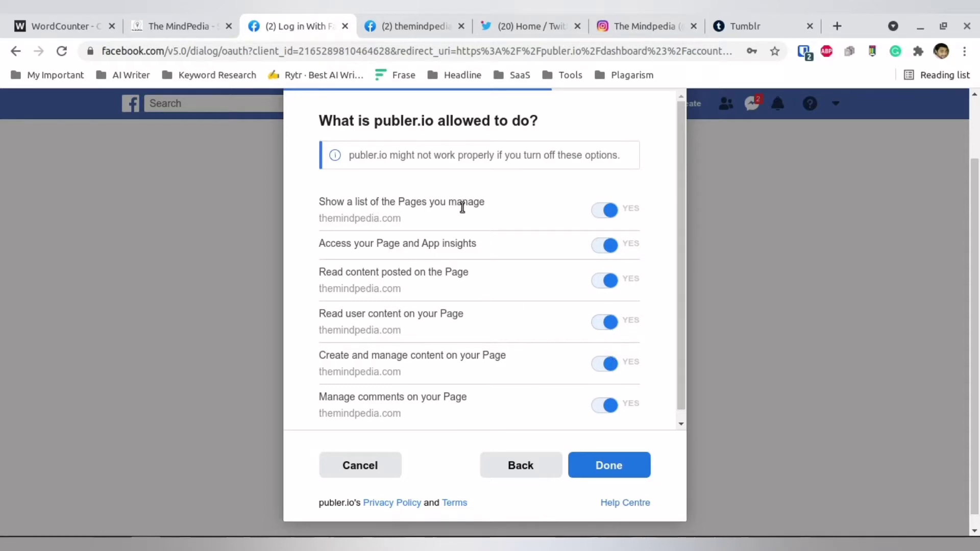
scroll(477, 229, down, 1)
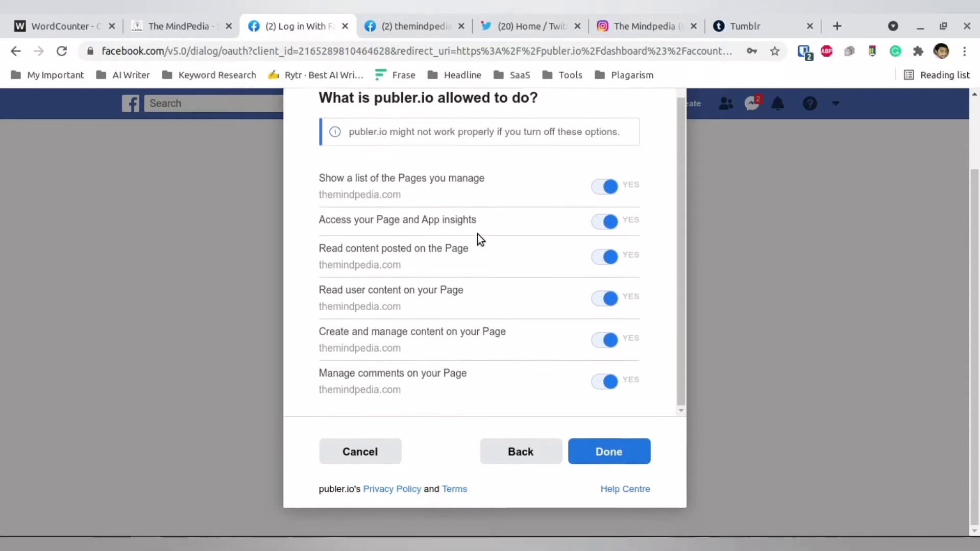
click(621, 448)
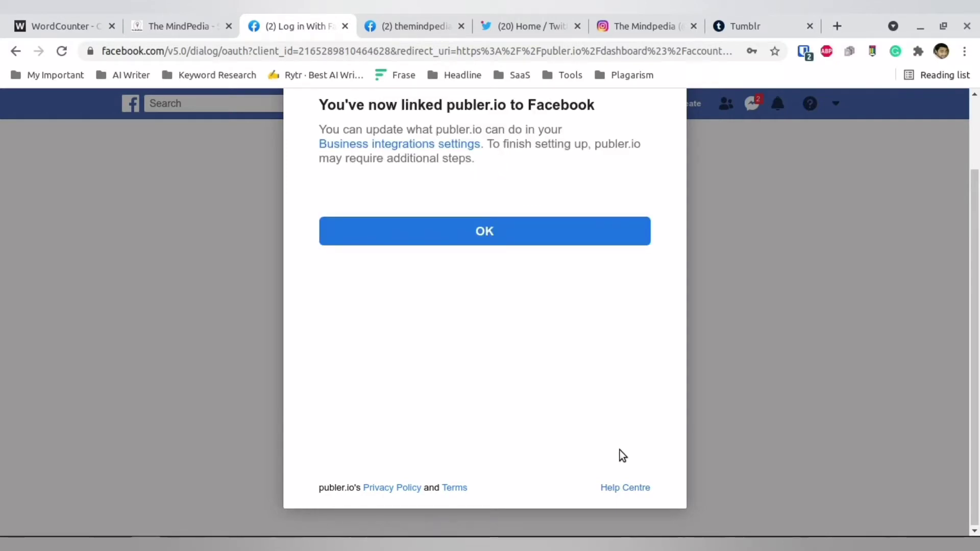
Step: Acknowledge the Facebook link, return to Accounts, and choose Instagram under Add Account
click(466, 245)
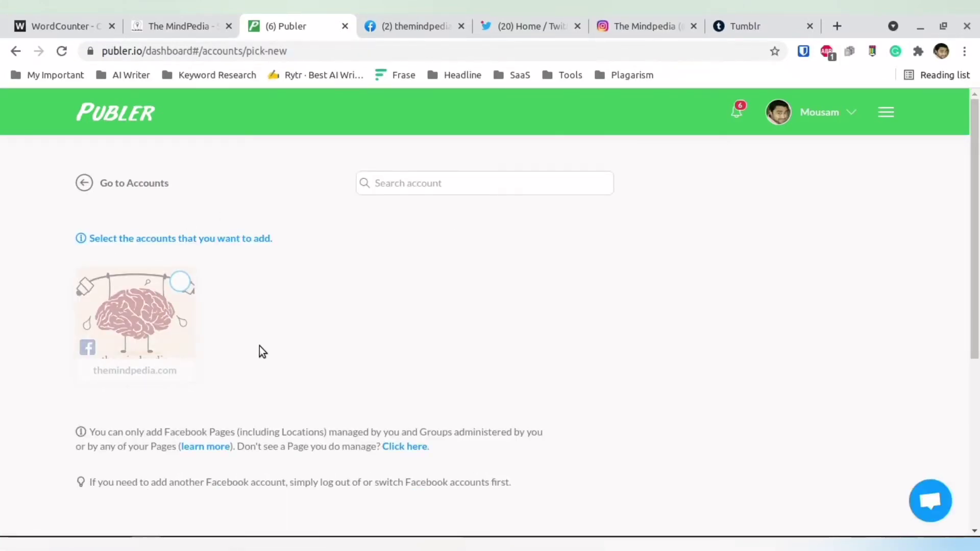
click(148, 184)
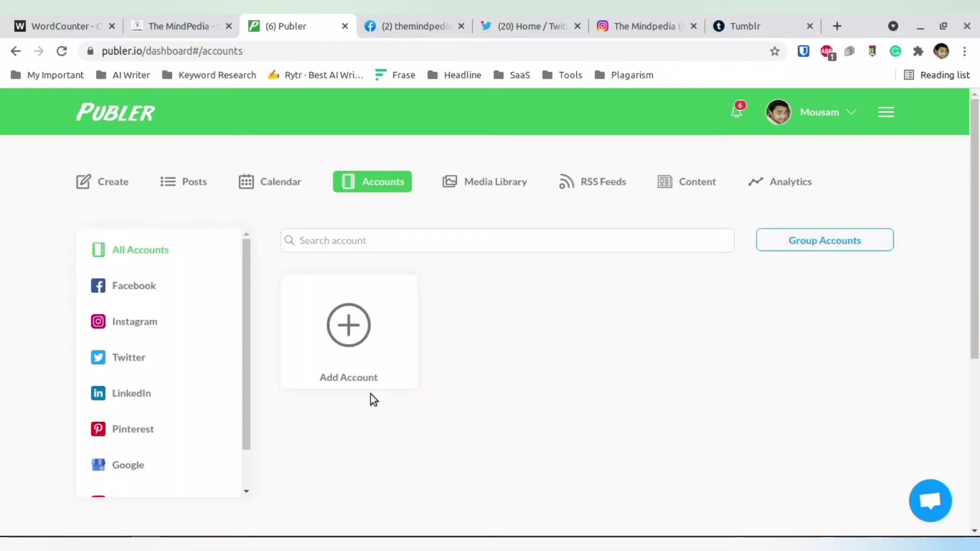
click(336, 336)
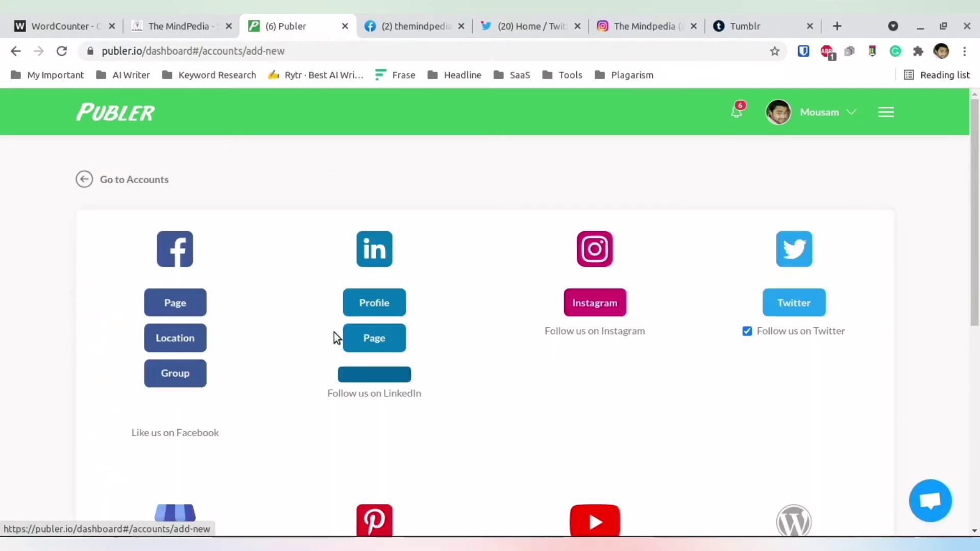
click(605, 302)
Step: Continue through Facebook as the signed-in user and keep the themindpedia Instagram business account
click(606, 420)
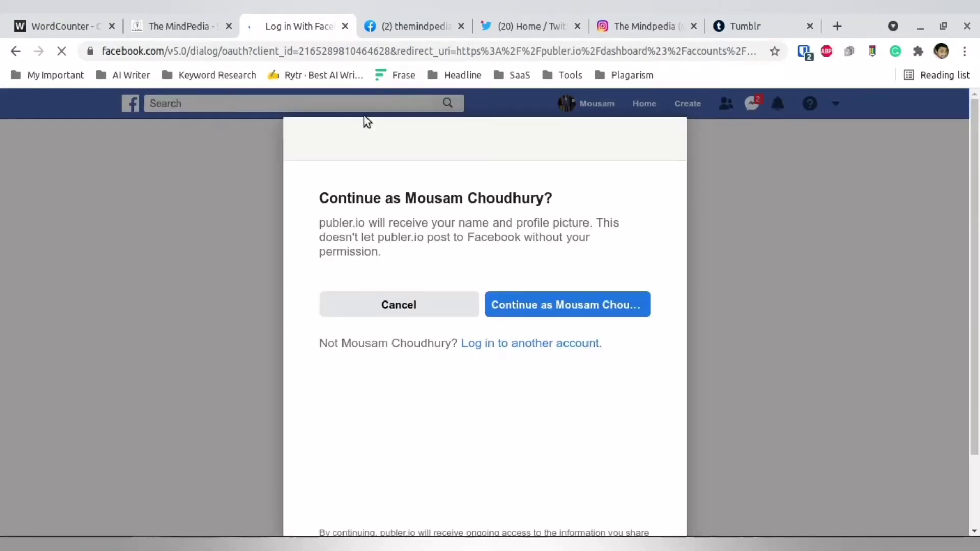
click(540, 306)
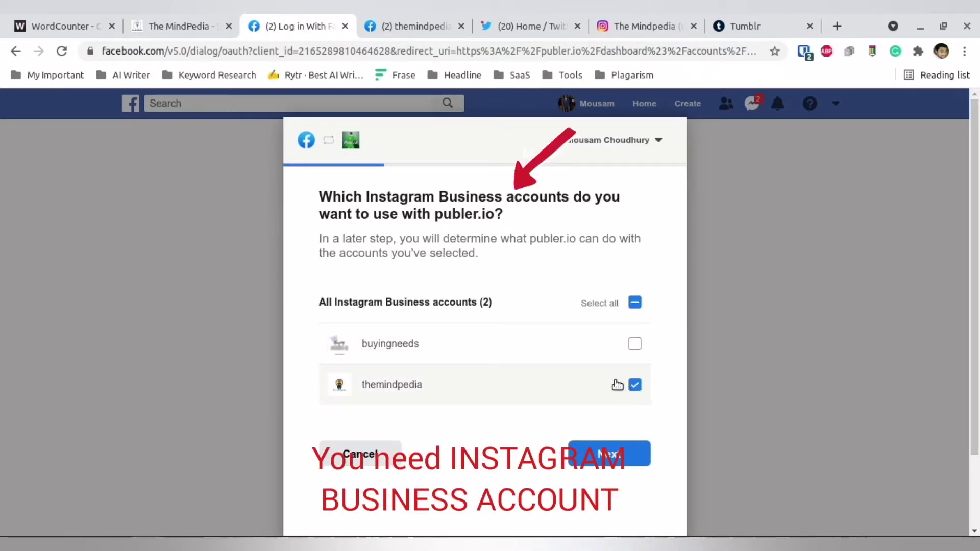
click(610, 456)
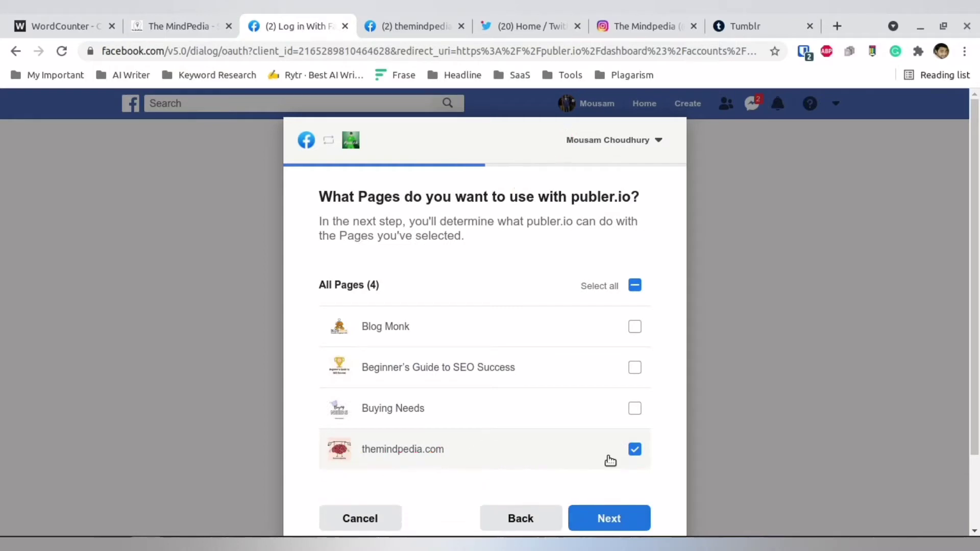
Step: Choose themindpedia.com as the Page, grant the Instagram permissions, and acknowledge the link
scroll(608, 456, down, 2)
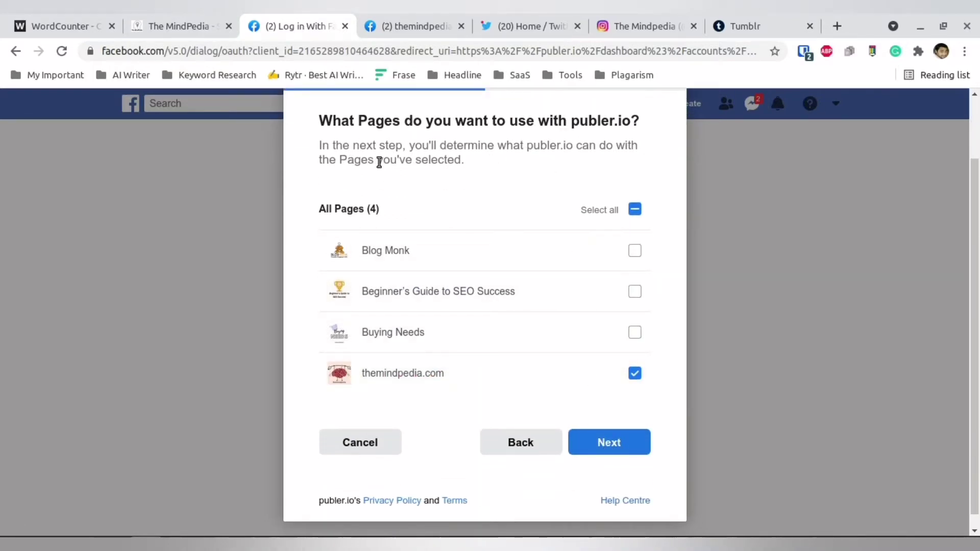
drag(522, 146, 514, 178)
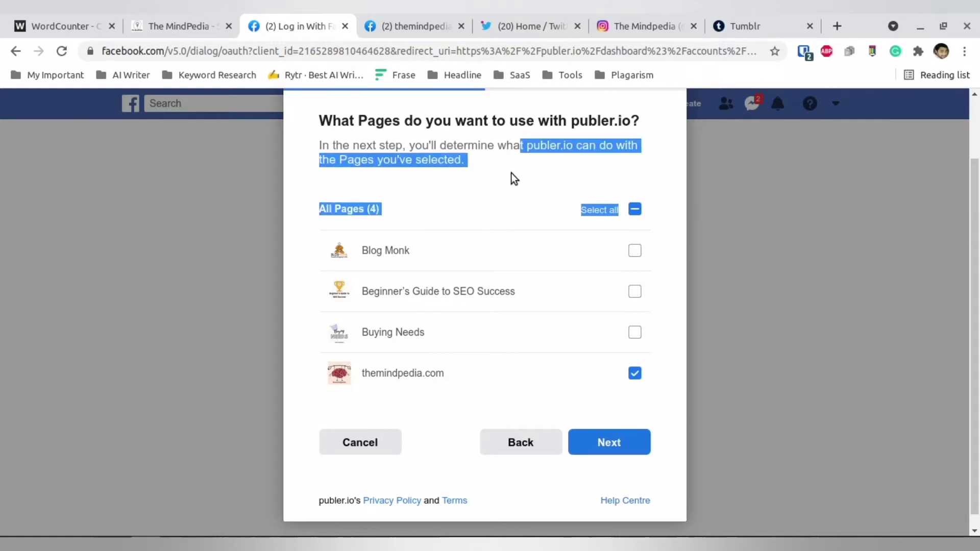
click(634, 444)
scroll(461, 270, down, 2)
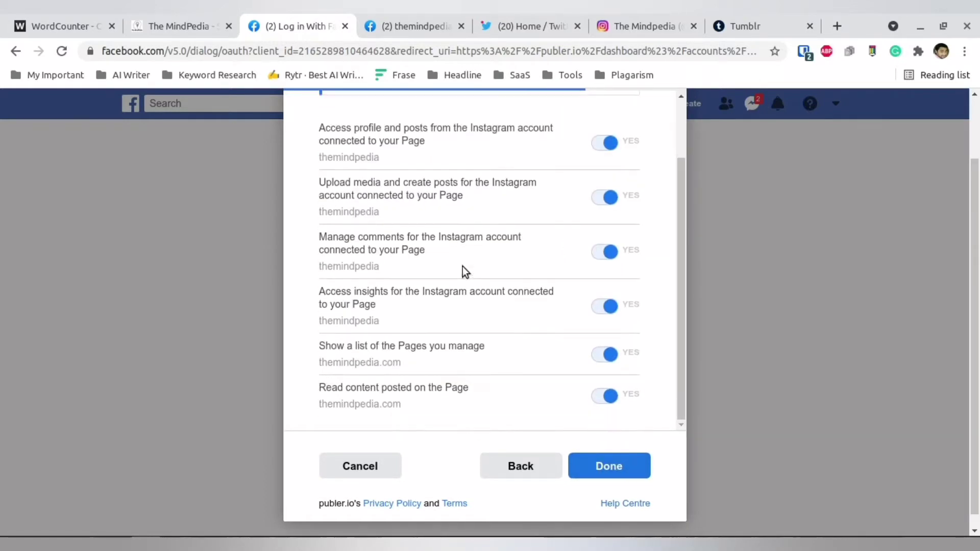
click(640, 465)
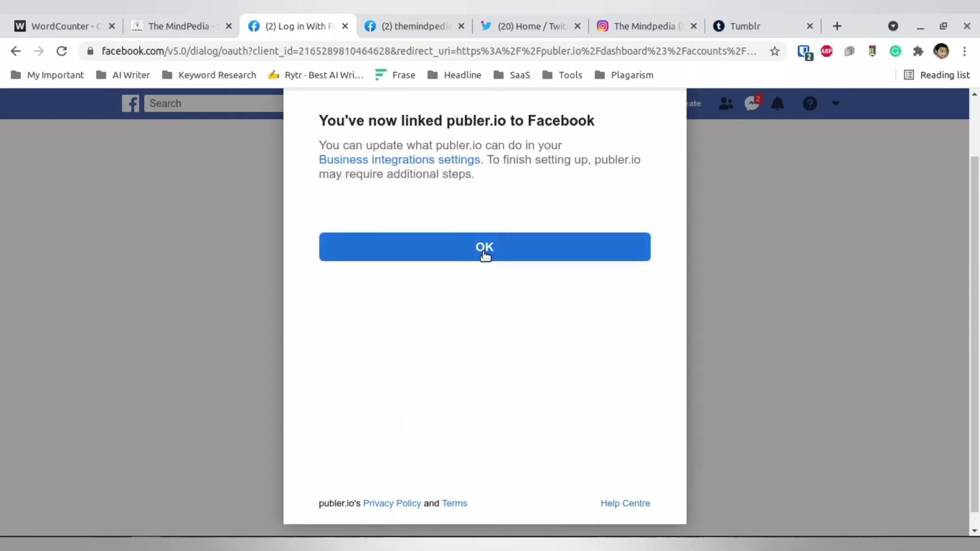
click(481, 253)
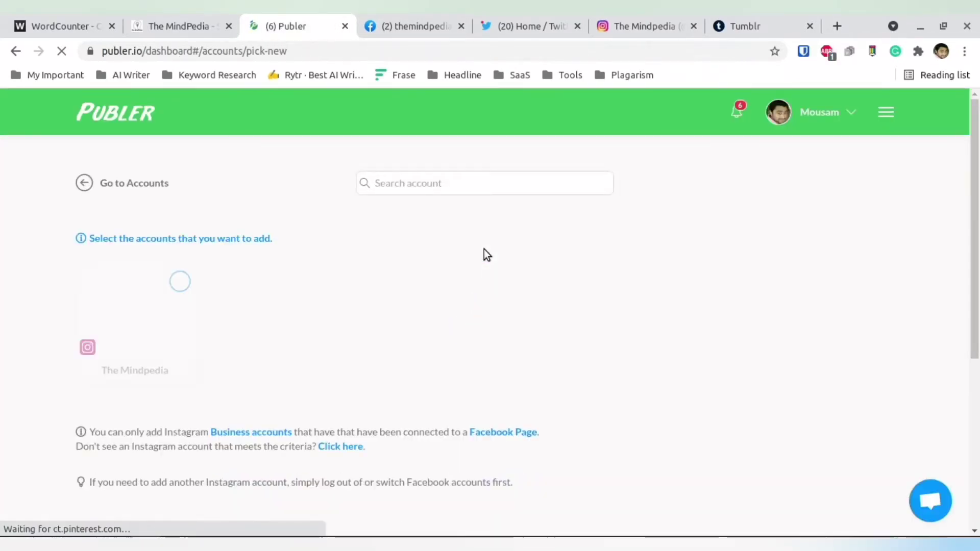
Step: Confirm The Mindpedia Instagram account was added, then return to Accounts and open Add Account
scroll(338, 301, down, 3)
scroll(338, 302, up, 3)
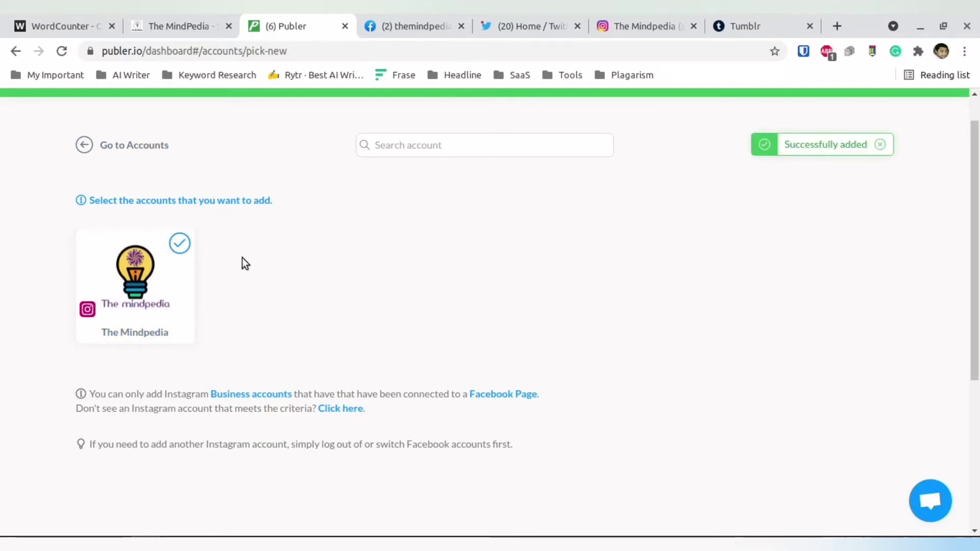
scroll(207, 207, down, 1)
click(144, 115)
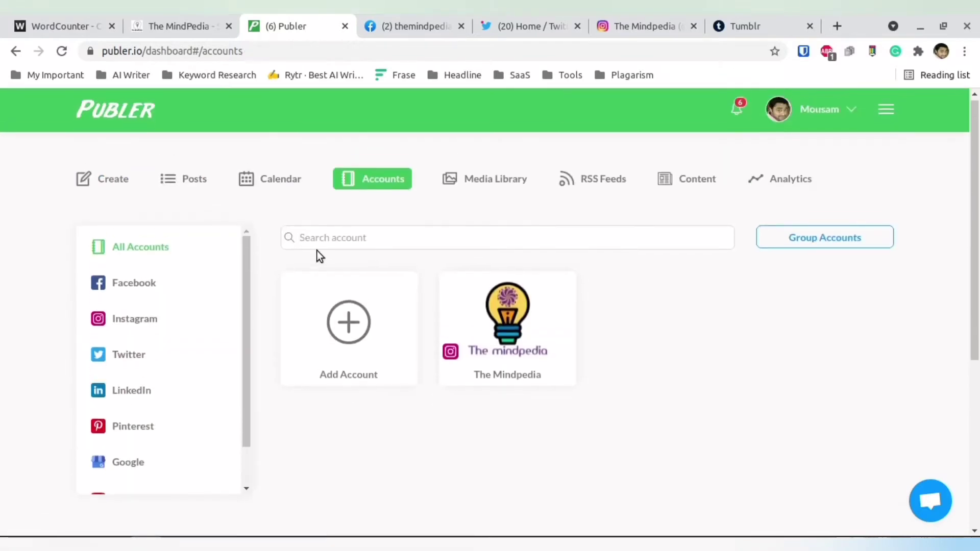
click(350, 327)
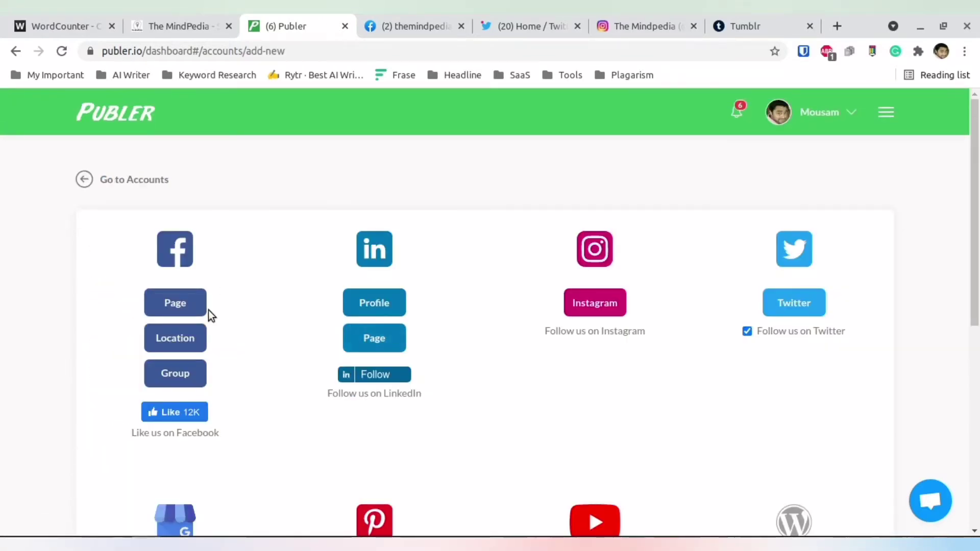
Step: Choose Facebook Page and re-confirm the Facebook password using the saved login
click(186, 305)
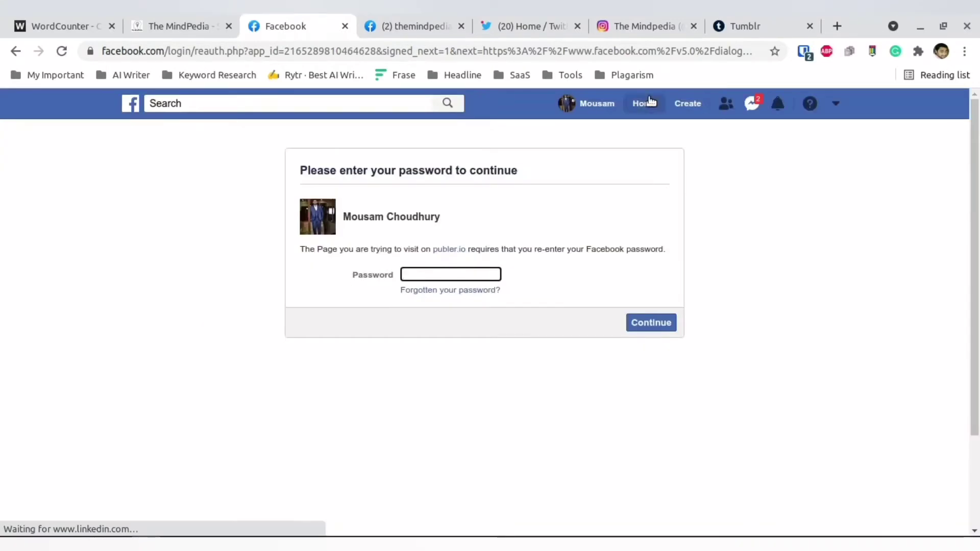
click(804, 51)
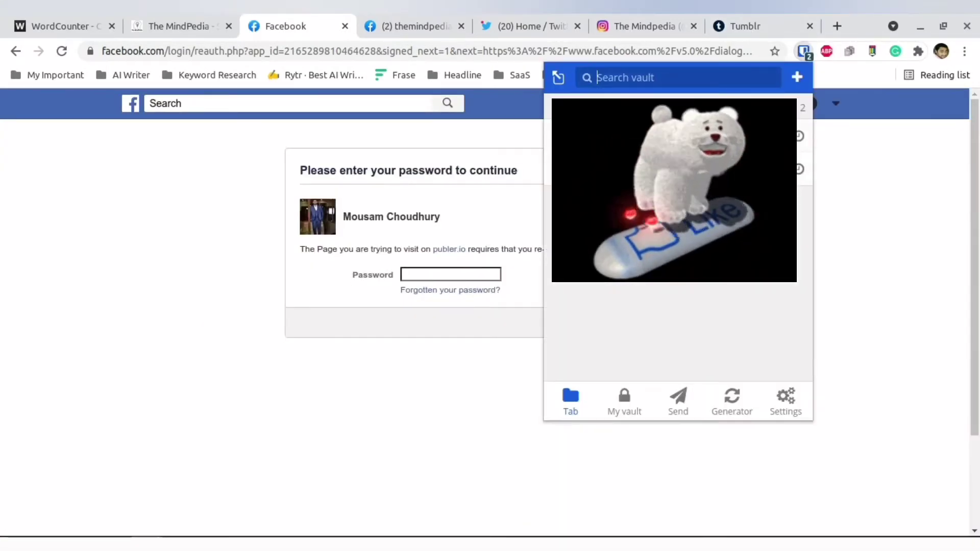
click(674, 135)
click(651, 321)
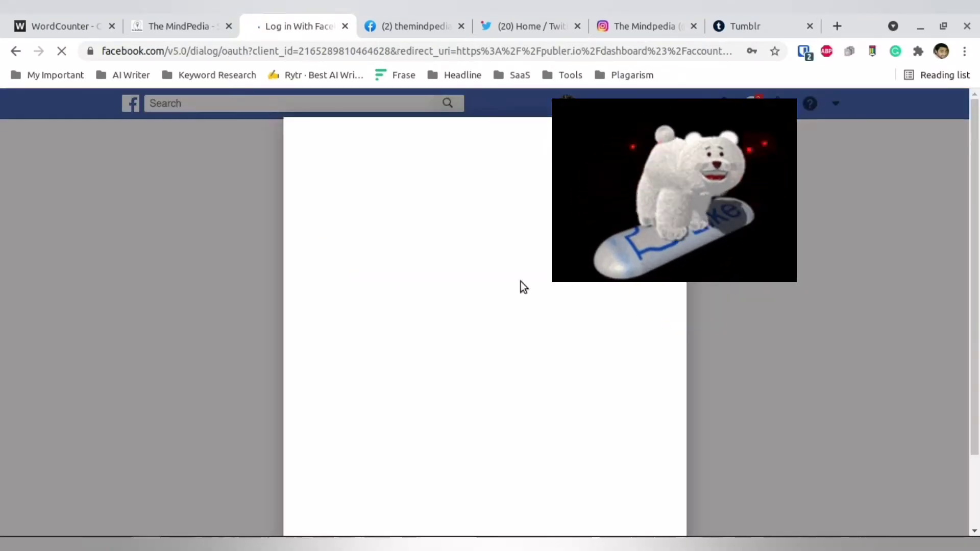
Step: Authorize Publer and add the themindpedia.com Facebook Page to the connected accounts
click(571, 278)
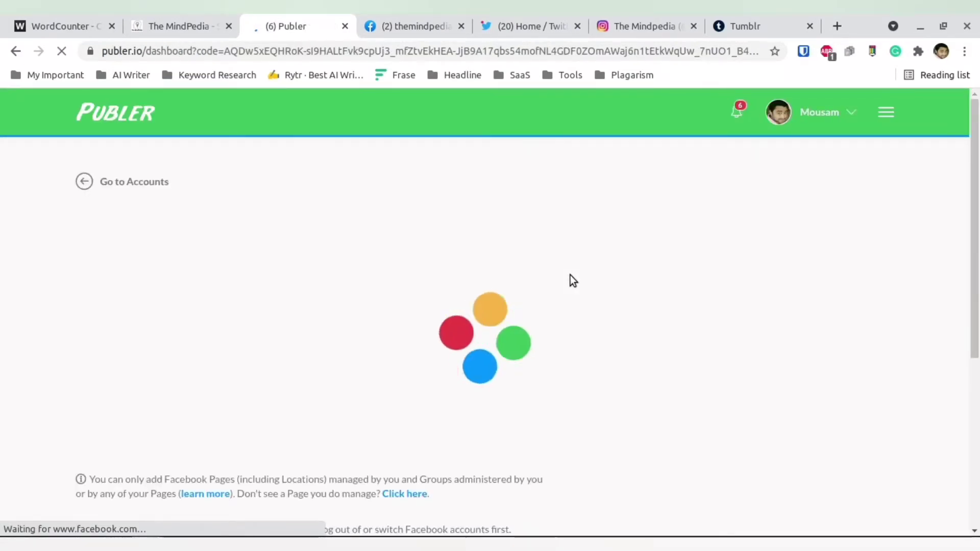
click(181, 283)
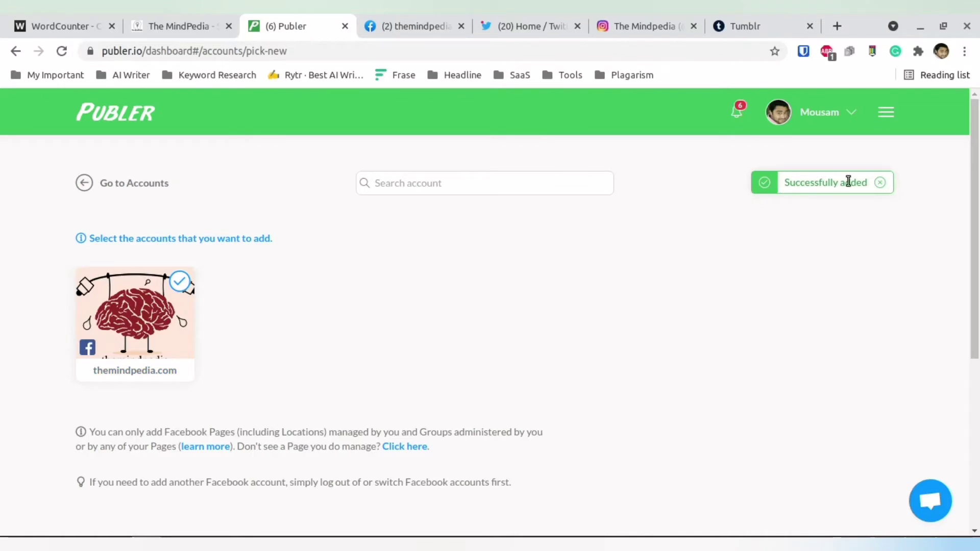
click(126, 184)
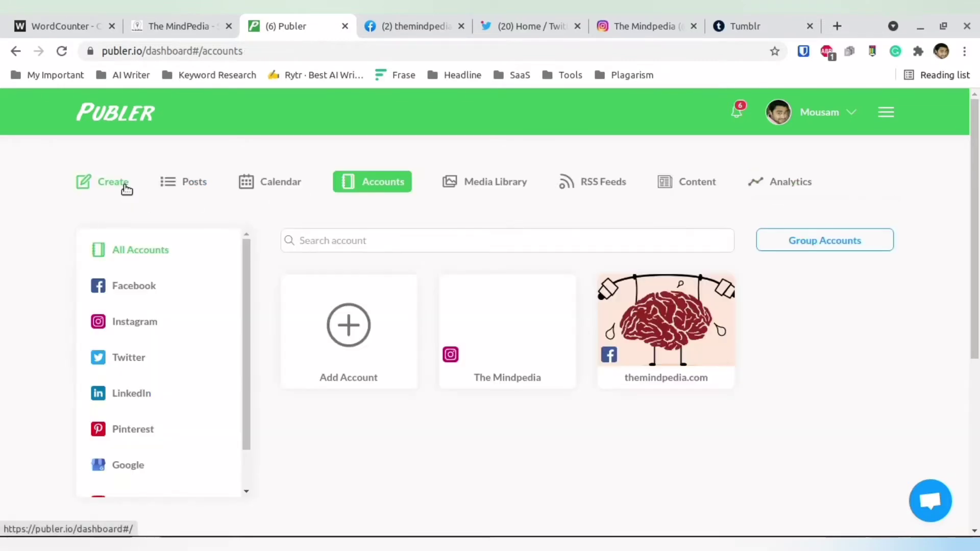
Step: Filter the accounts list to Twitter and open the Add Account page
mouse_move(576, 354)
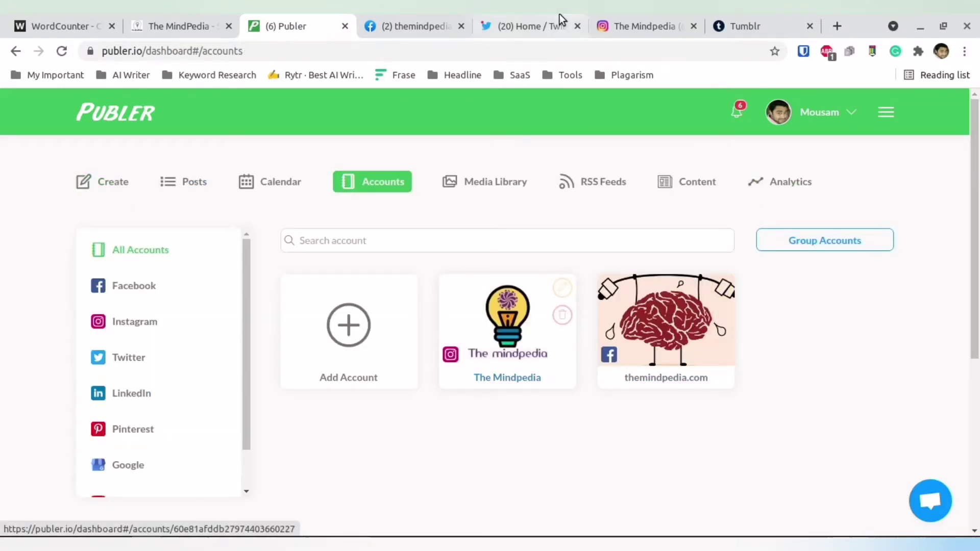
click(127, 360)
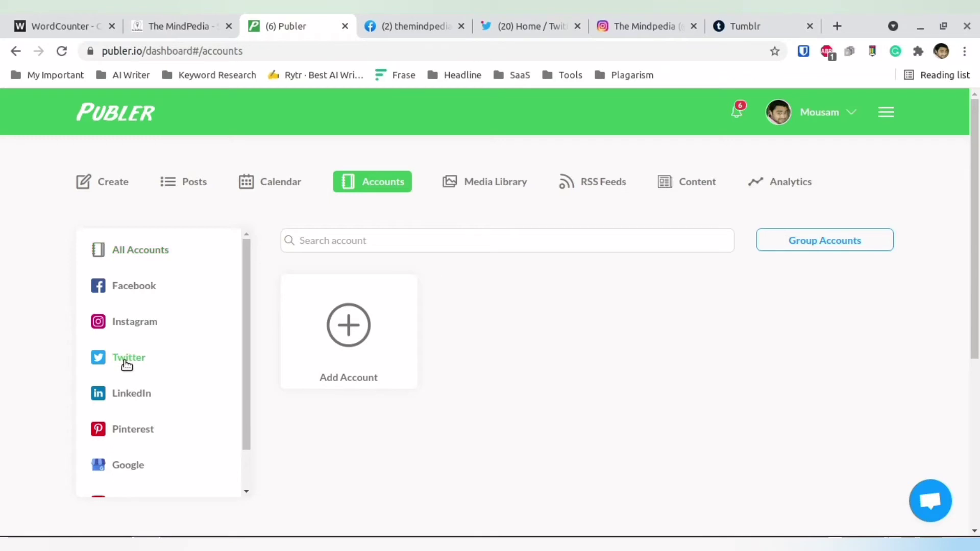
click(347, 349)
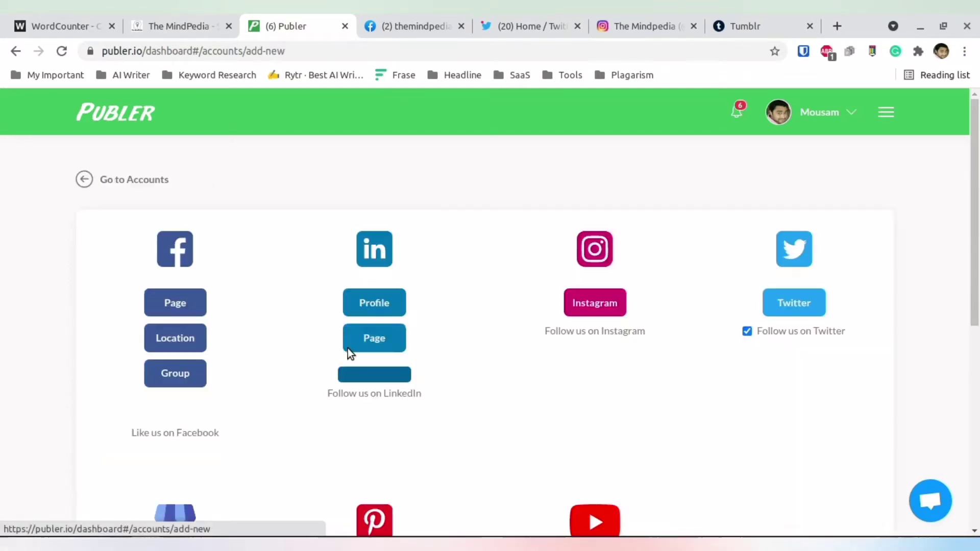
scroll(618, 318, down, 2)
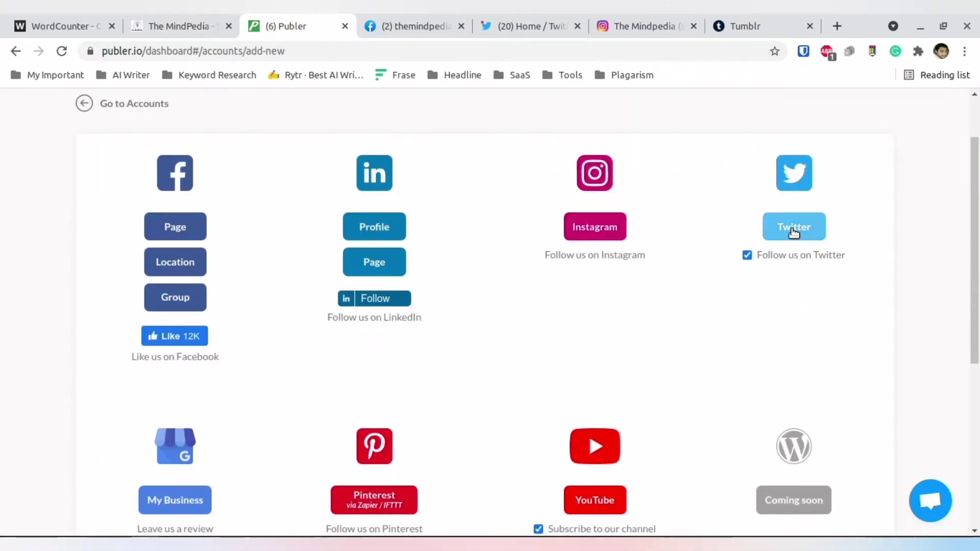
Step: Follow Publer on Twitter and start connecting a Twitter account to Publer
click(773, 256)
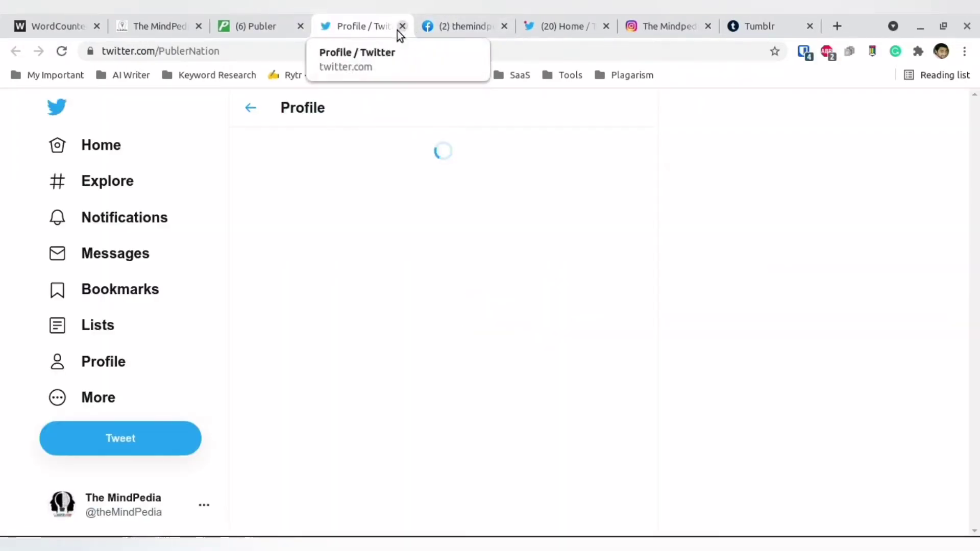
click(247, 15)
click(784, 230)
click(388, 13)
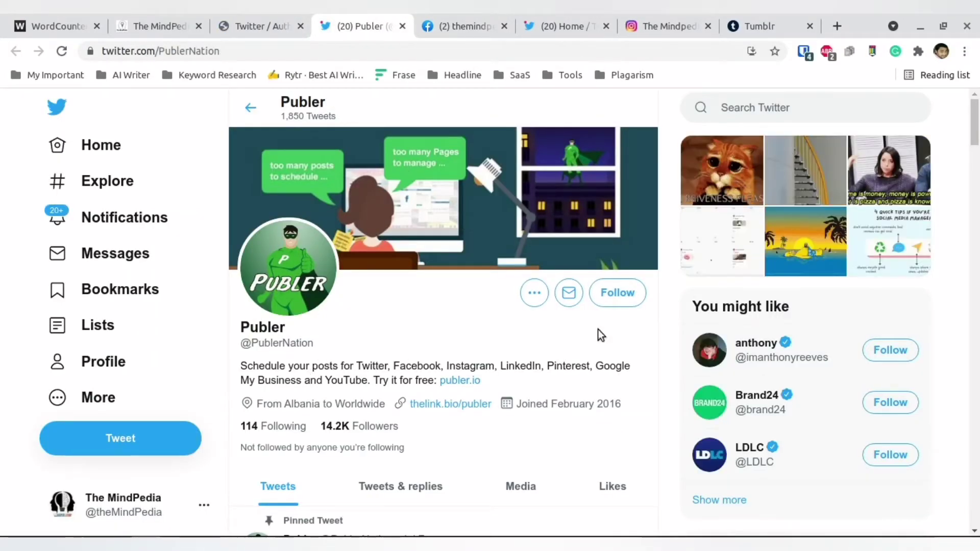
click(617, 293)
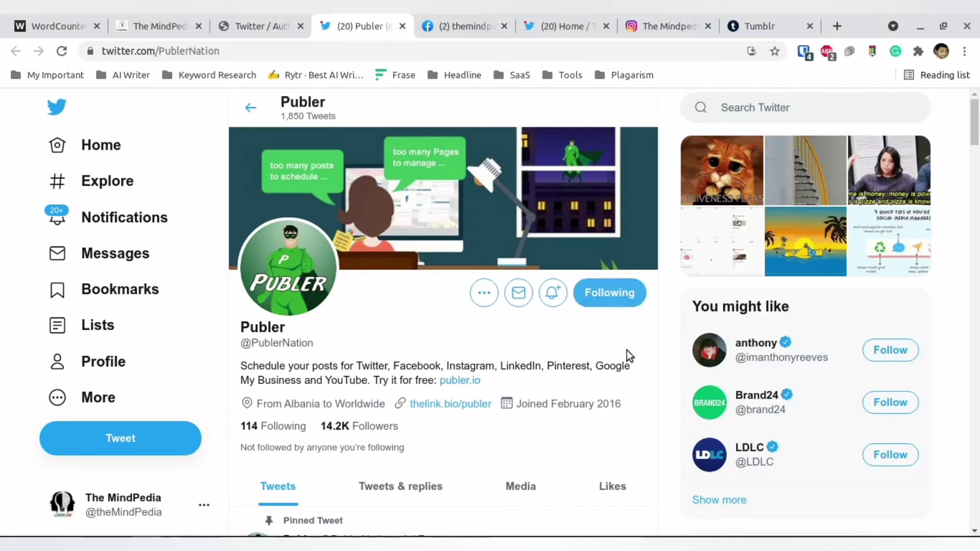
click(403, 26)
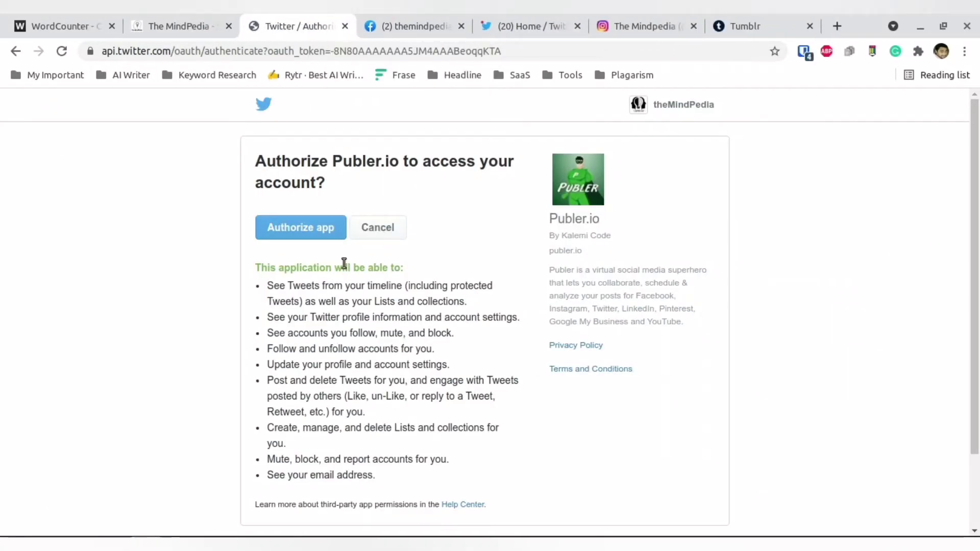
Step: Authorize Publer.io on Twitter and add The MindPedia Twitter account to Publer
click(303, 233)
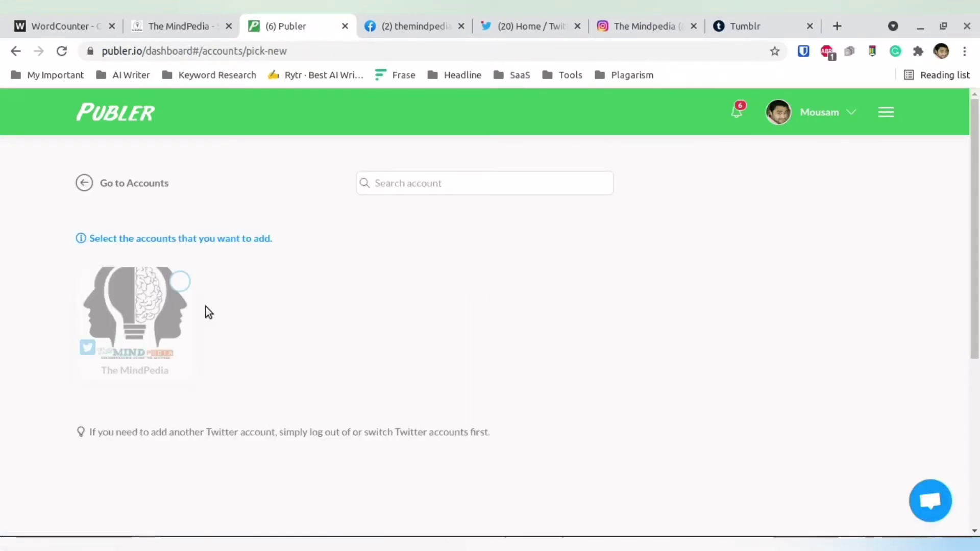
click(184, 285)
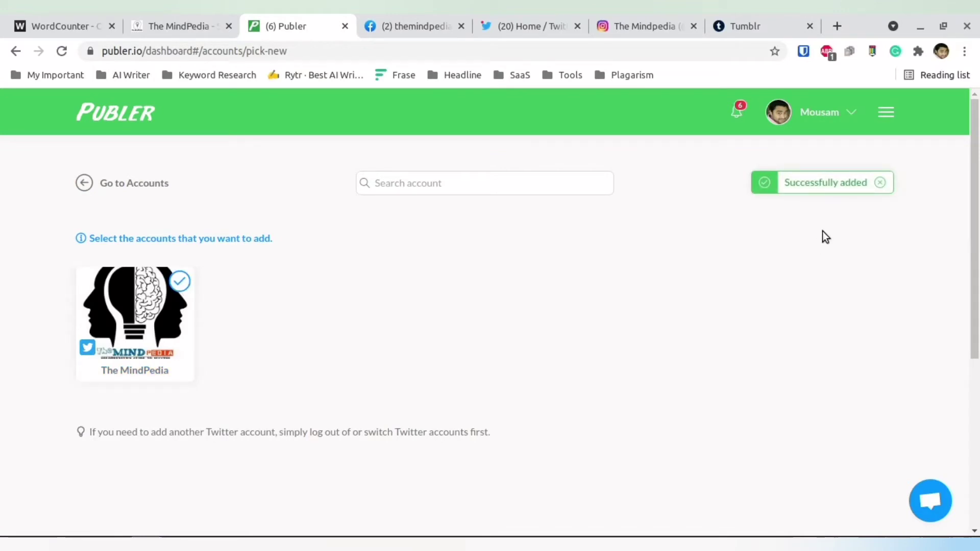
click(160, 188)
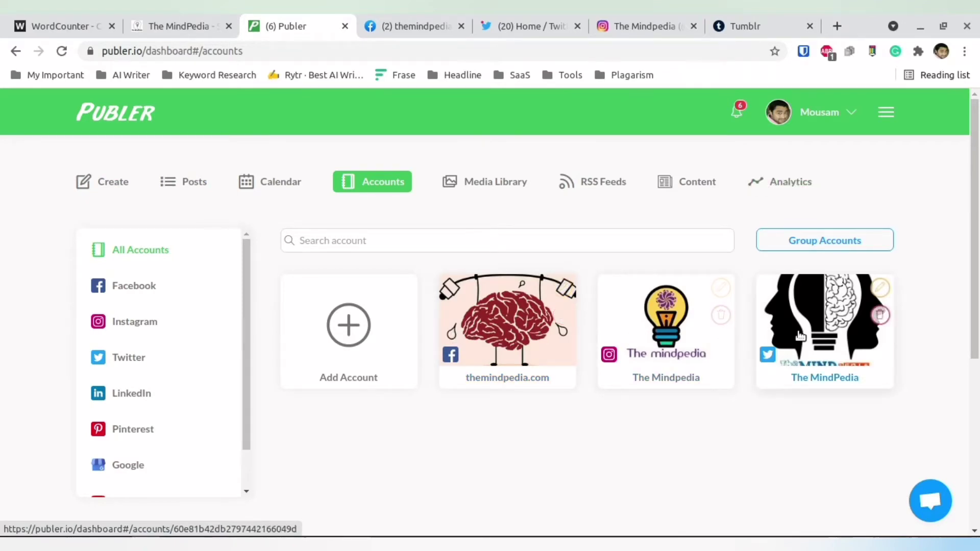
Step: Close the Tumblr browser tab
scroll(210, 356, down, 5)
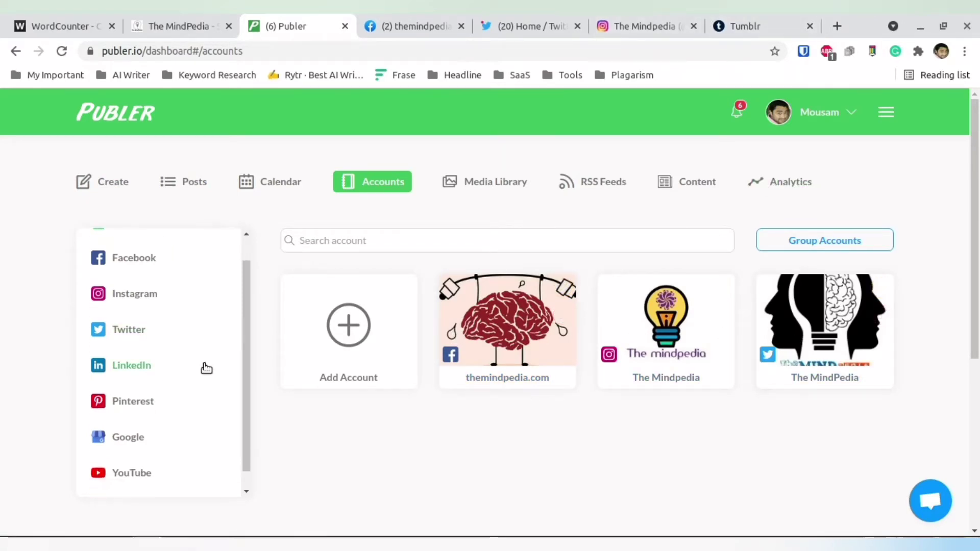
scroll(204, 364, up, 3)
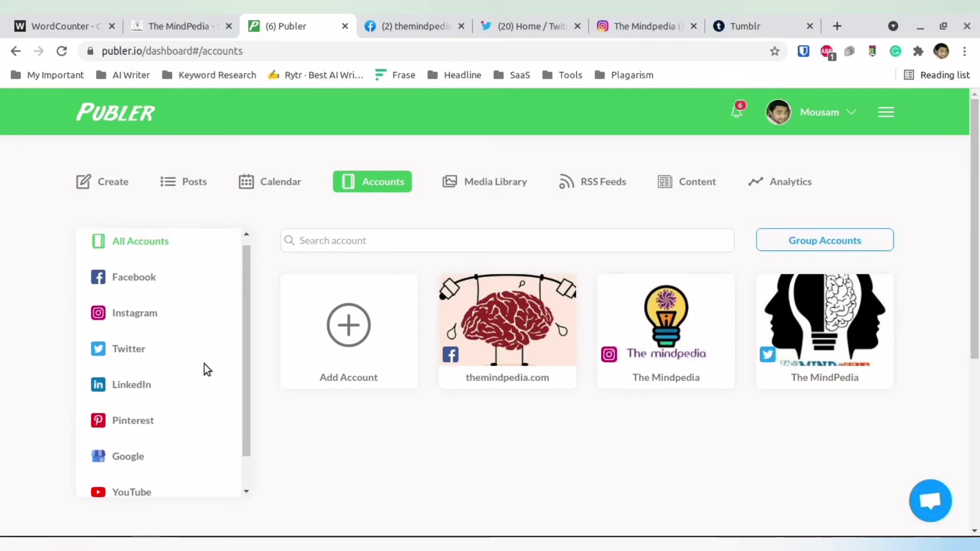
click(810, 26)
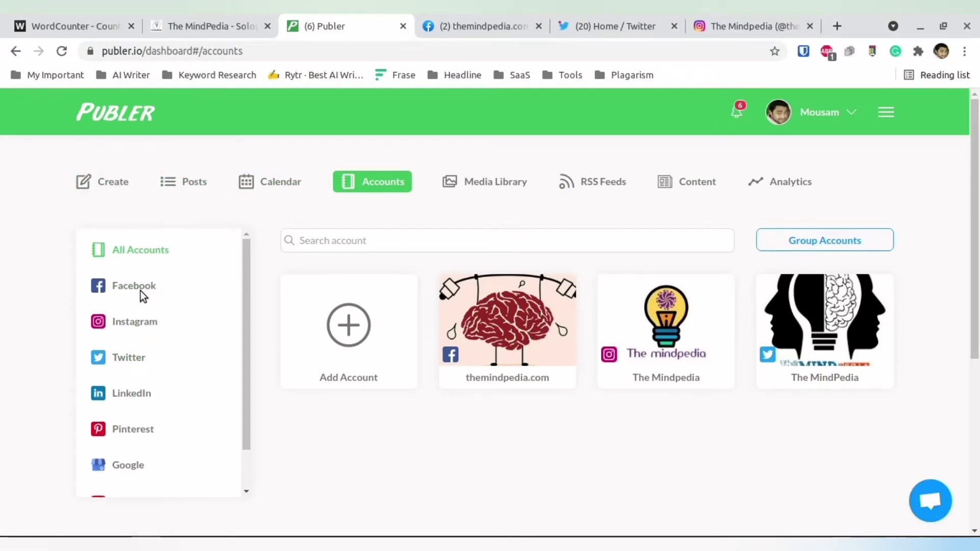
Step: Browse the networks on the Add Account page, then return to the dashboard home
scroll(141, 383, down, 2)
click(350, 334)
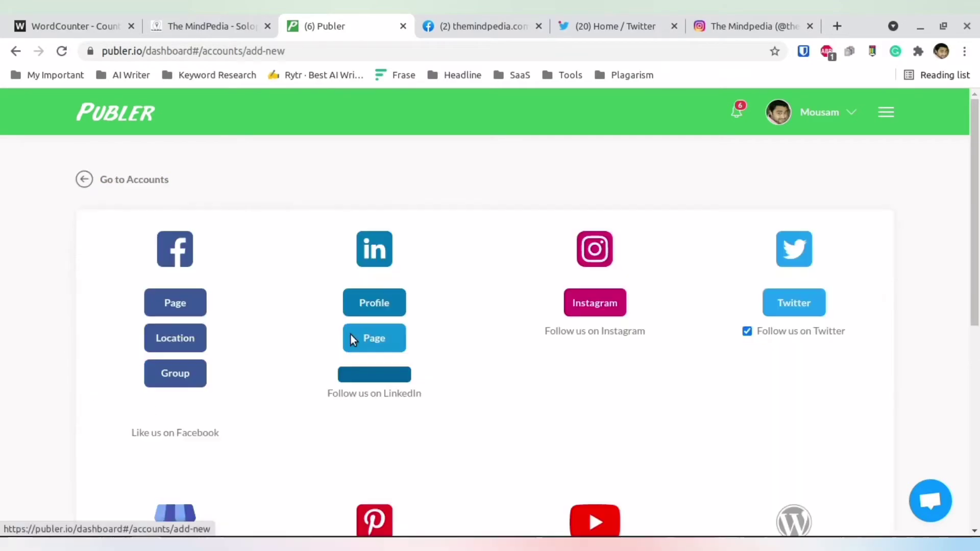
scroll(464, 401, down, 3)
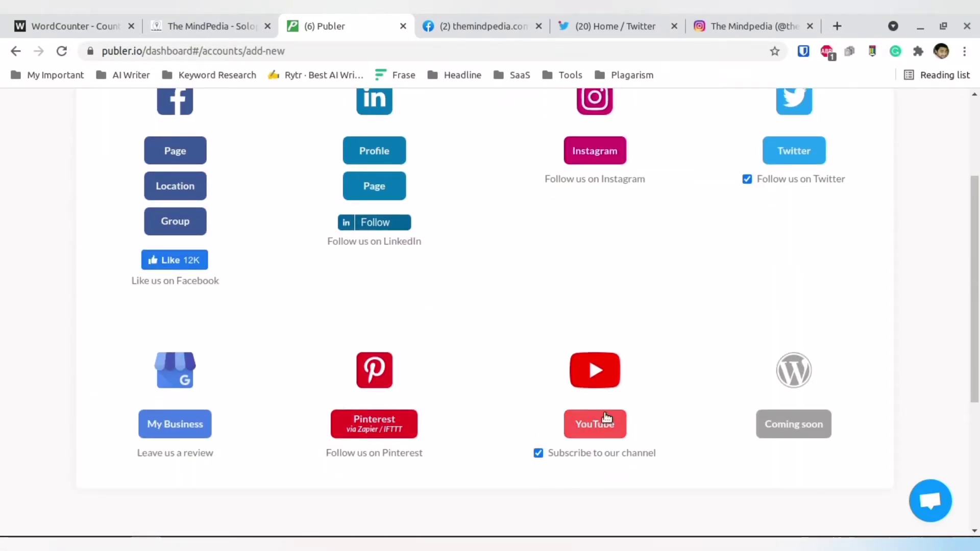
scroll(587, 426, up, 3)
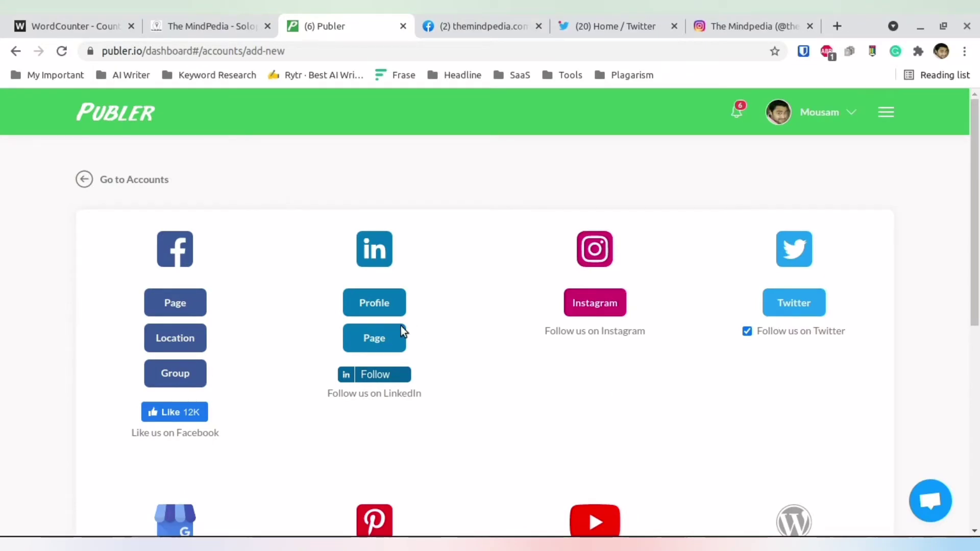
click(116, 109)
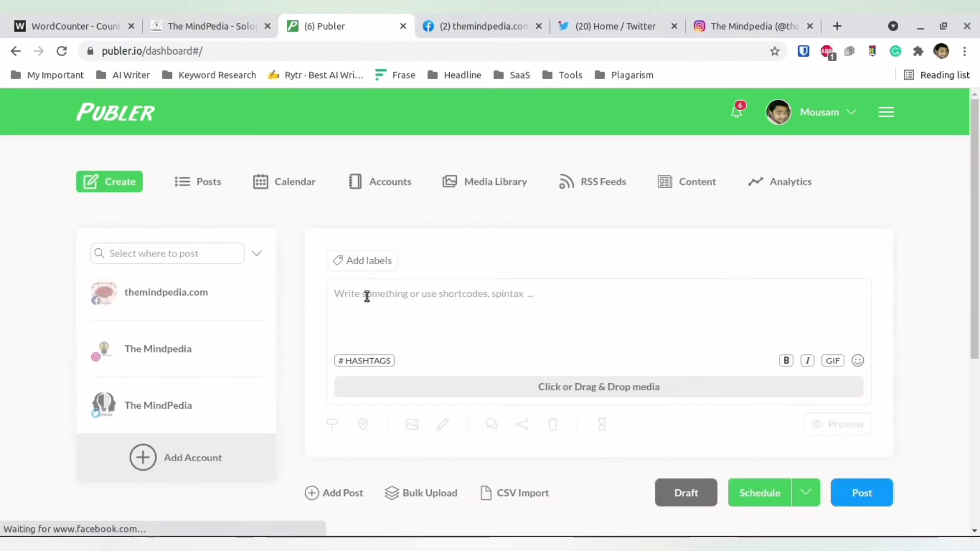
Step: Select the Facebook Page, Instagram and Twitter accounts as the post's destinations
click(204, 300)
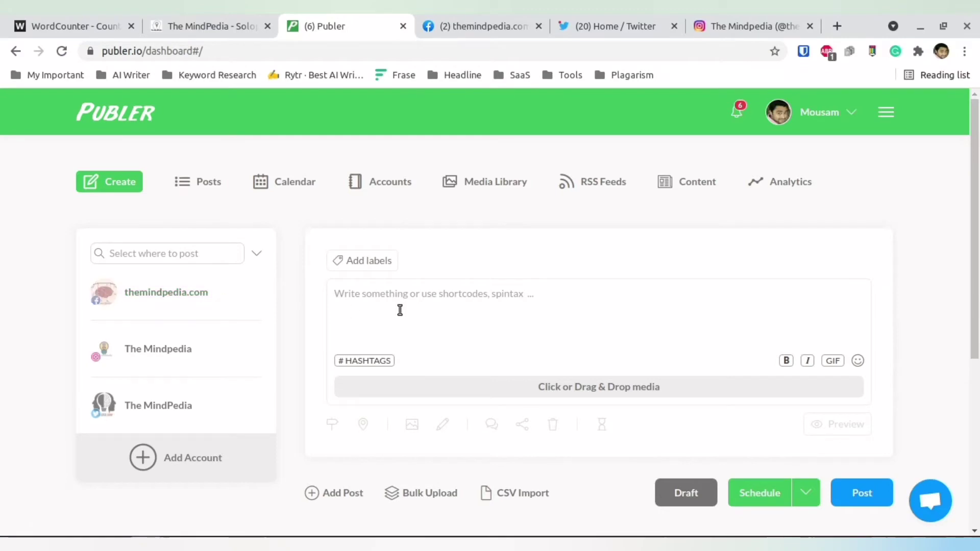
click(224, 301)
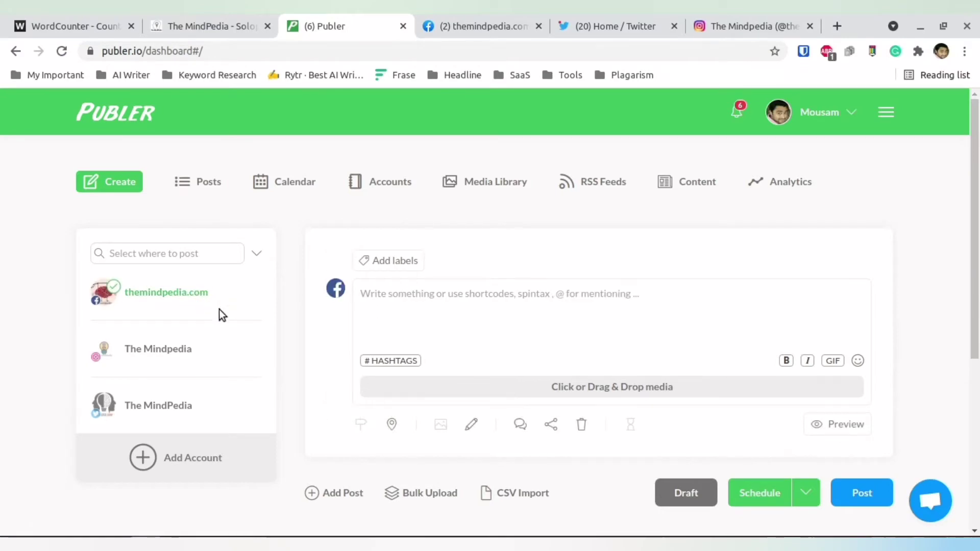
click(214, 346)
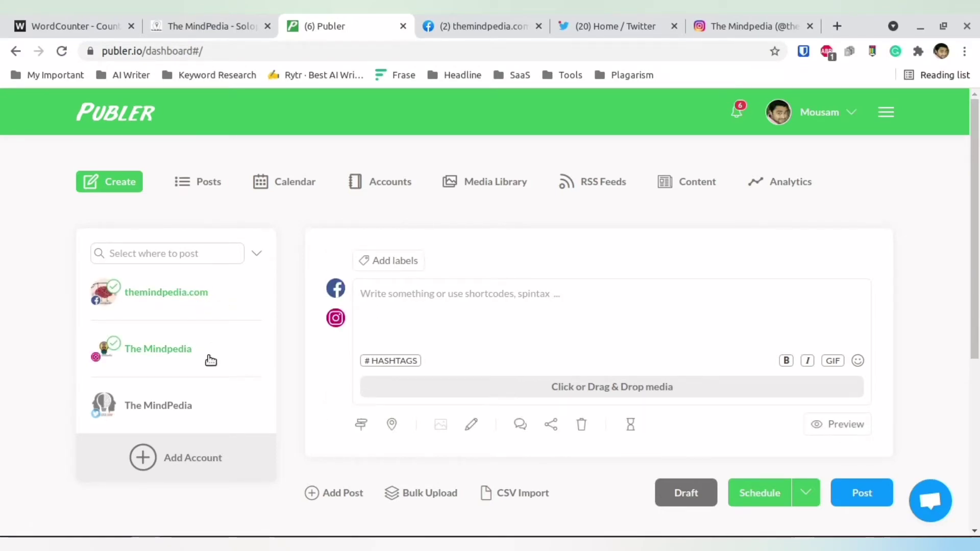
click(197, 407)
scroll(223, 382, down, 1)
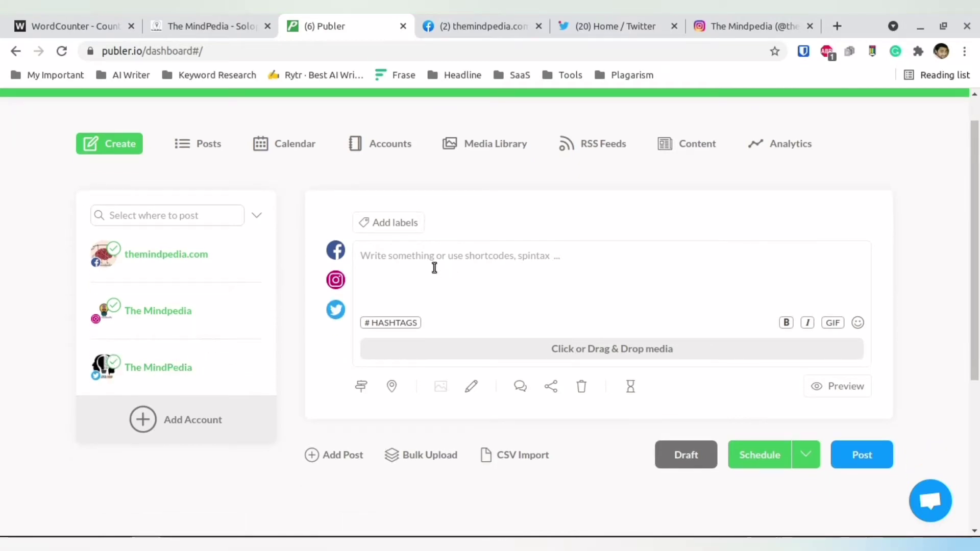
Step: Select the whole caption in WordCounter, then open the 'How to Set Realistic Goals?' blog post
click(73, 17)
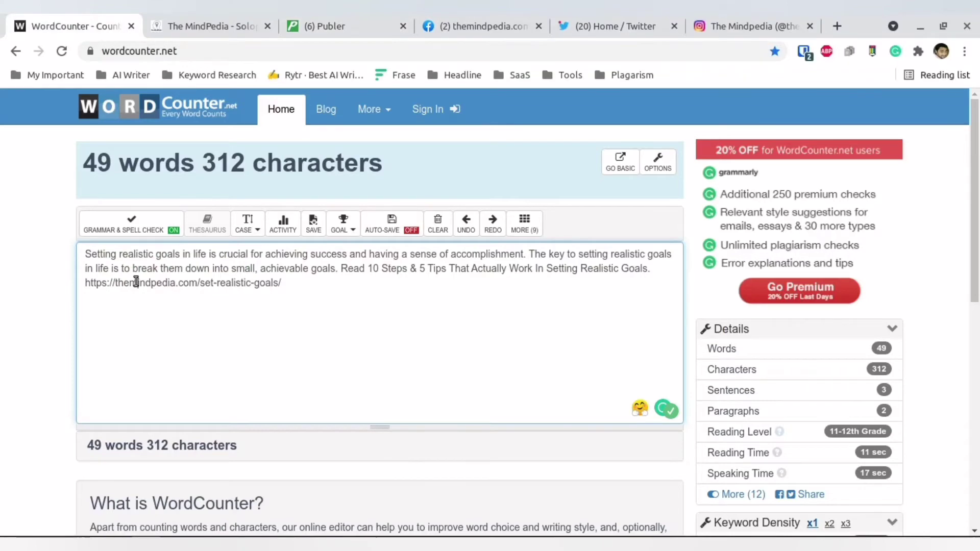
key(ctrl+a)
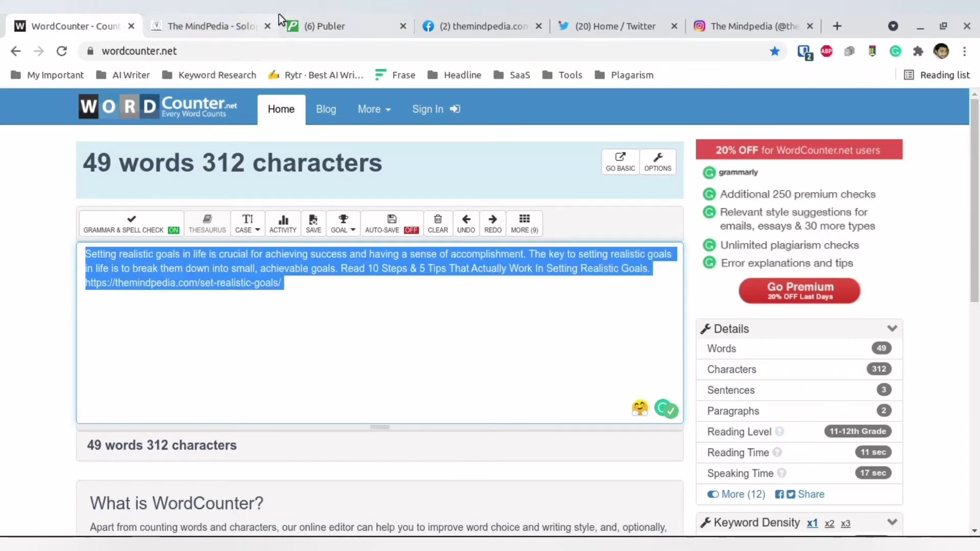
click(201, 20)
click(472, 357)
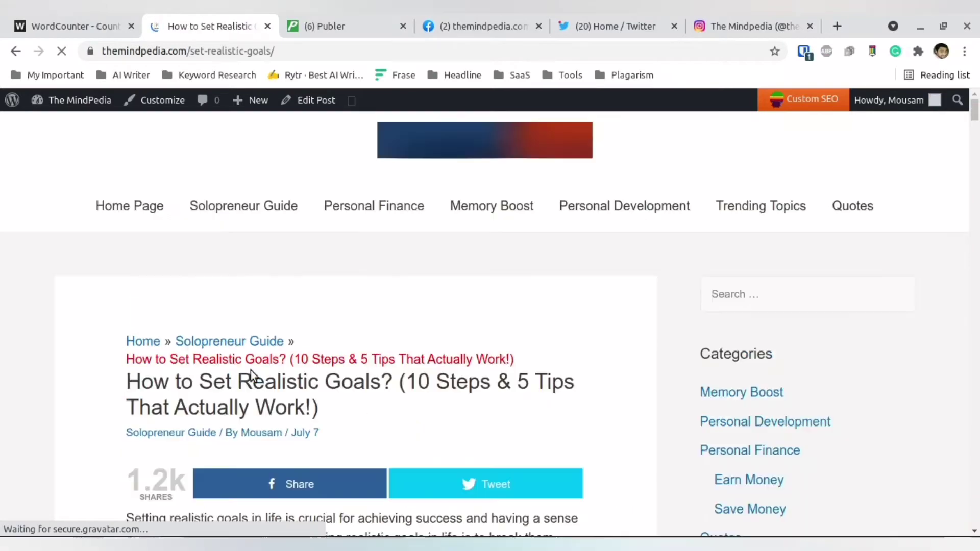
scroll(255, 403, down, 4)
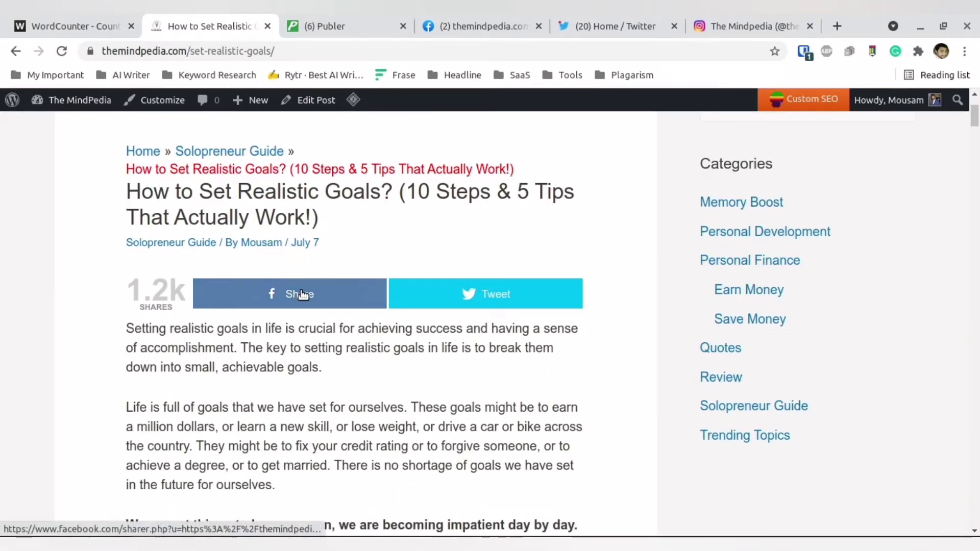
Step: Paste the caption and blog link into Publer's empty post box
click(339, 20)
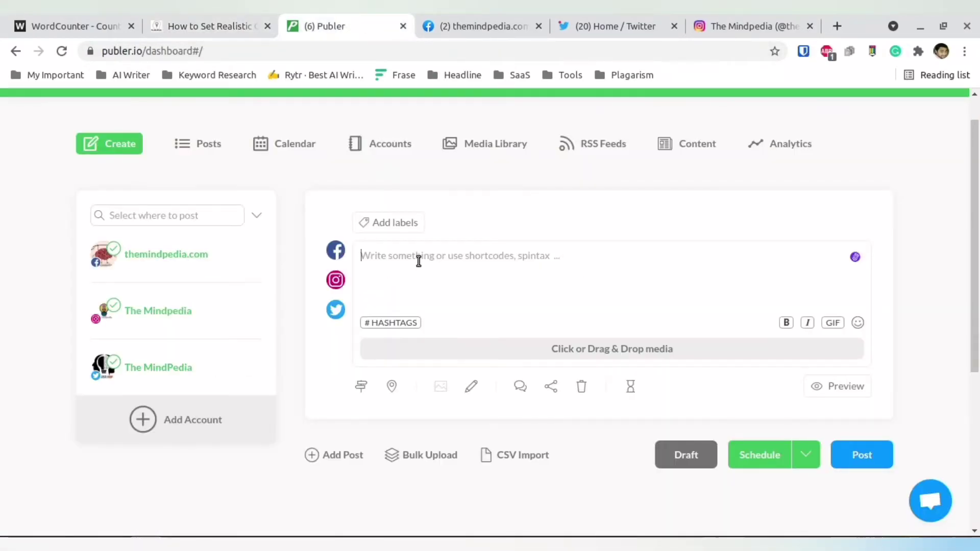
click(419, 261)
key(ctrl+v)
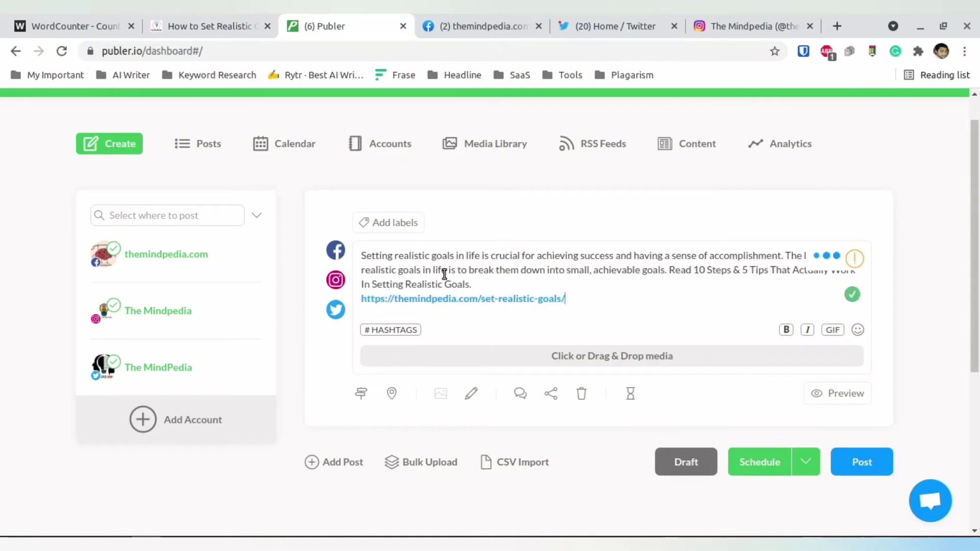
Step: Delete the caption sentence about breaking goals into small, achievable ones
mouse_move(856, 259)
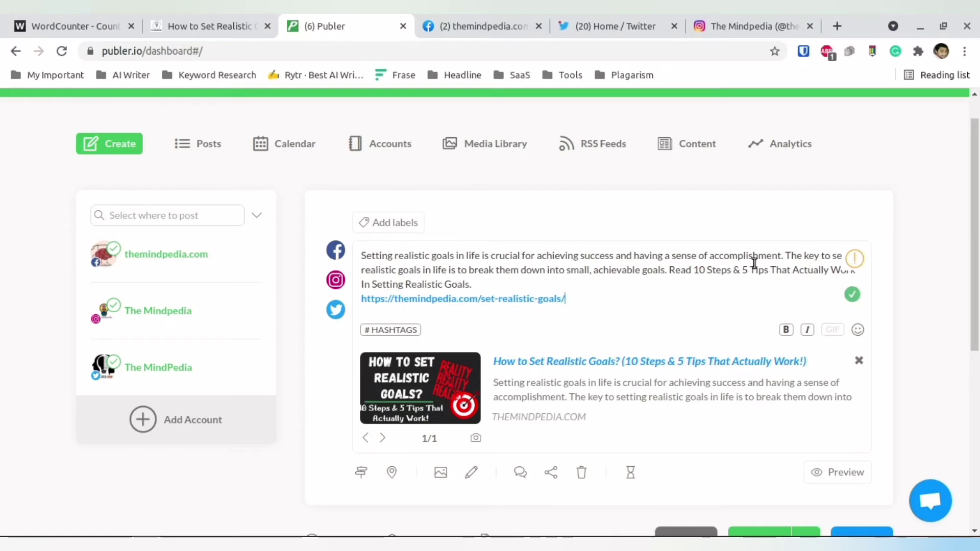
drag(788, 260, 669, 267)
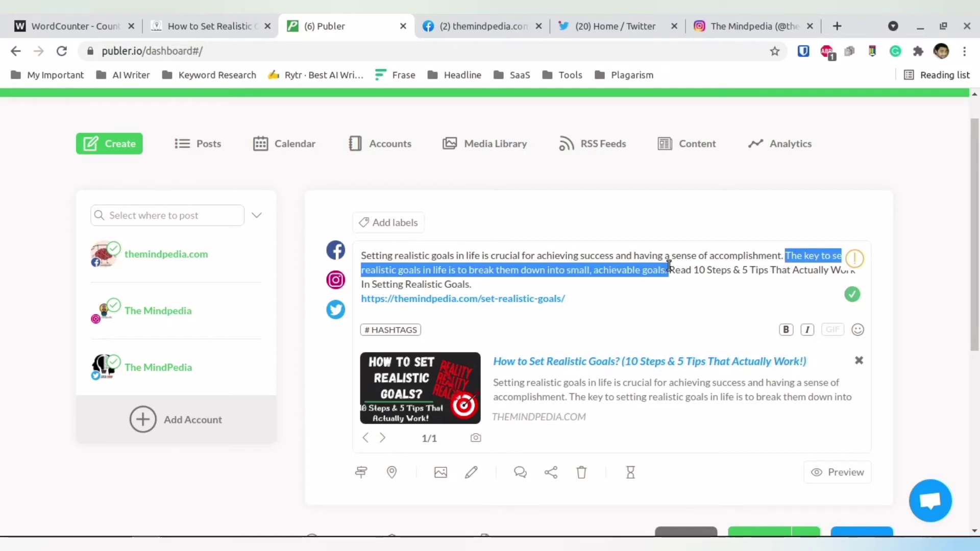
key(BackSpace)
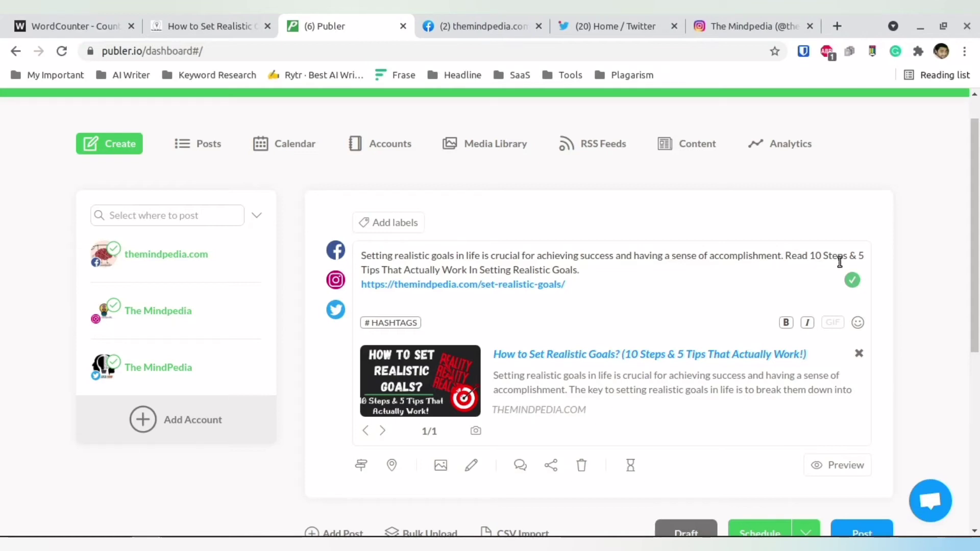
Step: Search Publer's hashtag suggestions for '#setrealisticgo'
click(396, 325)
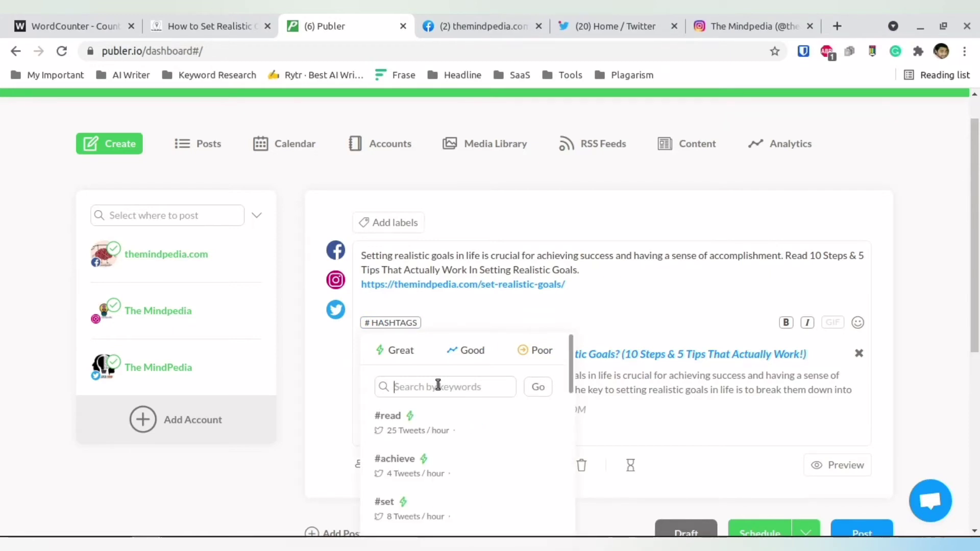
text(#setrealistic)
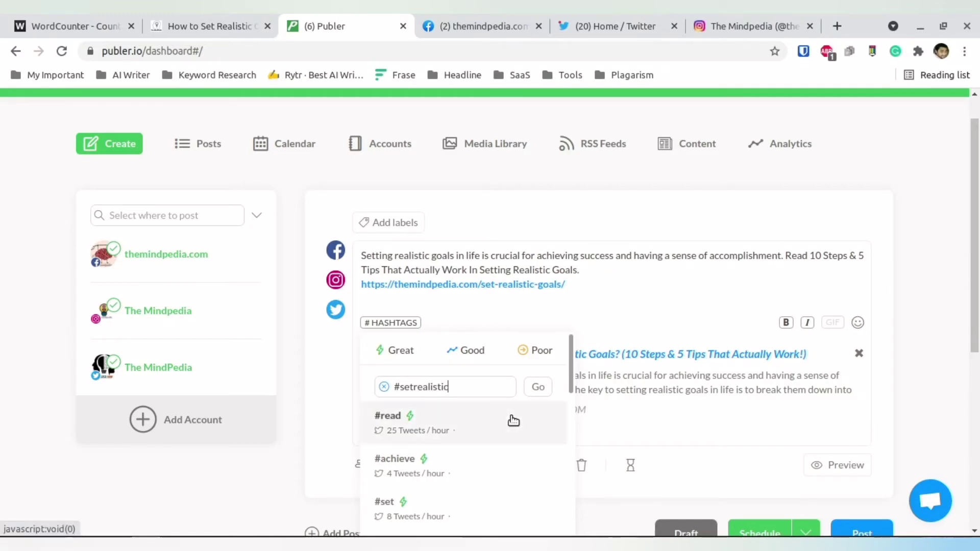
text(goal)
click(537, 387)
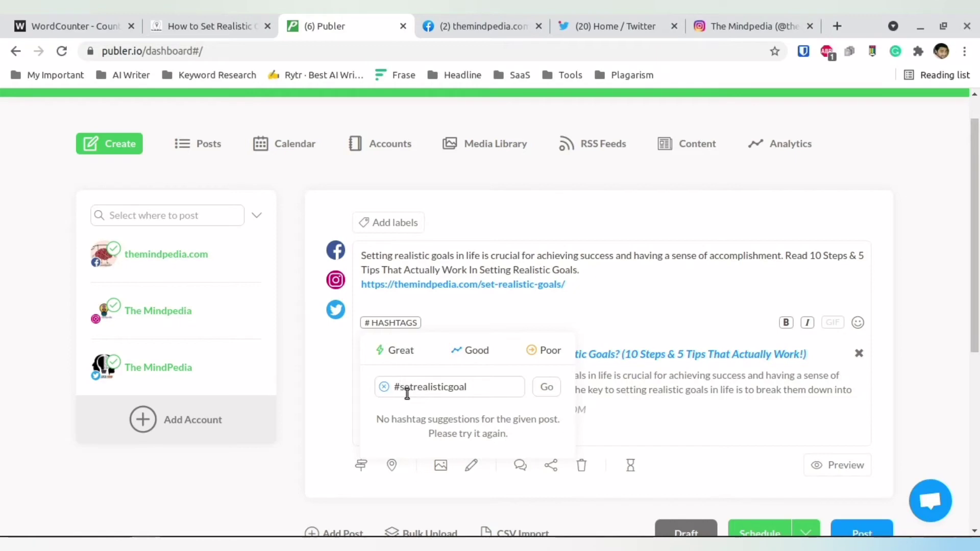
click(551, 388)
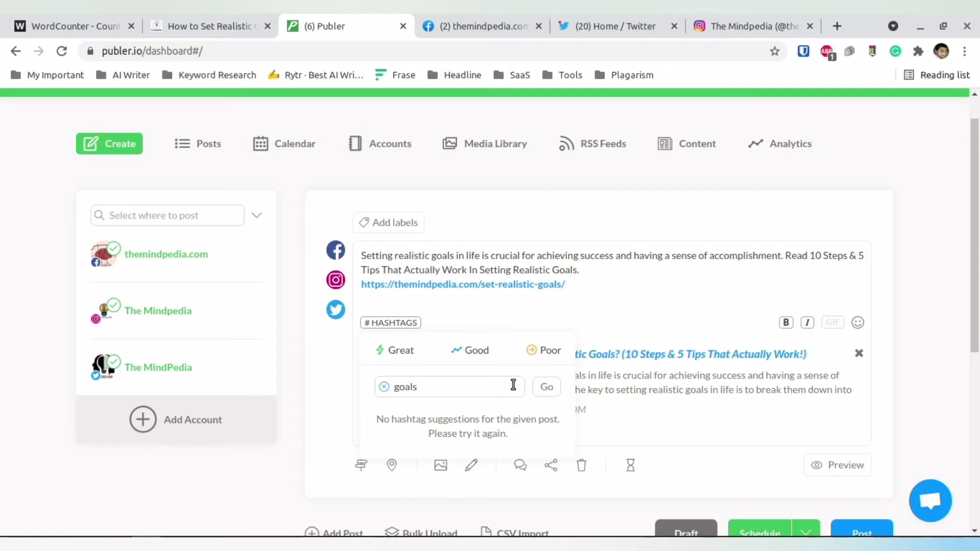
click(544, 390)
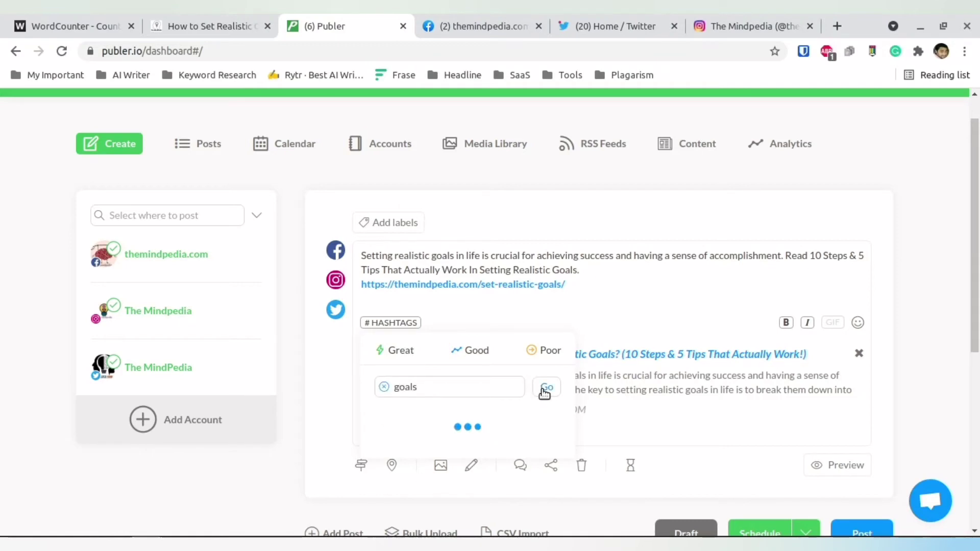
scroll(464, 395, down, 3)
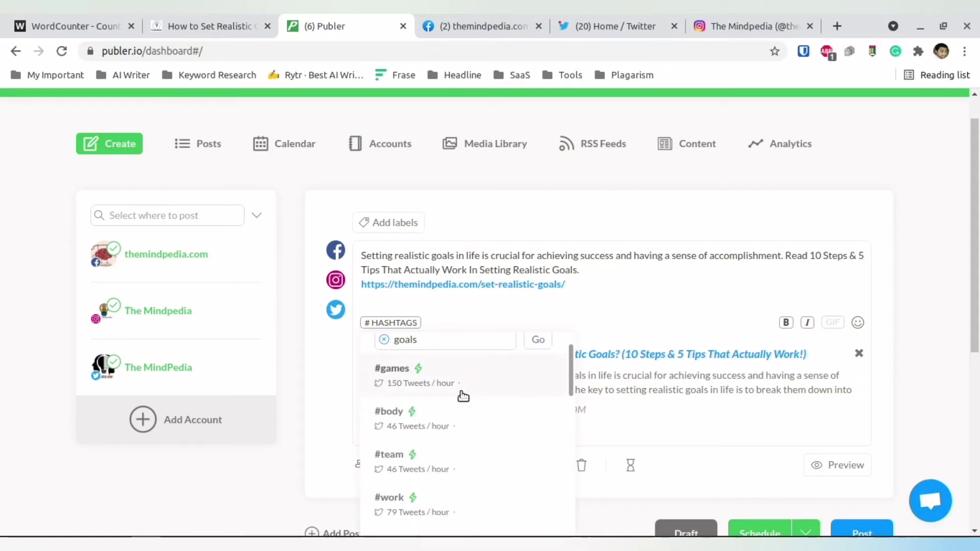
scroll(466, 409, down, 2)
scroll(462, 435, up, 5)
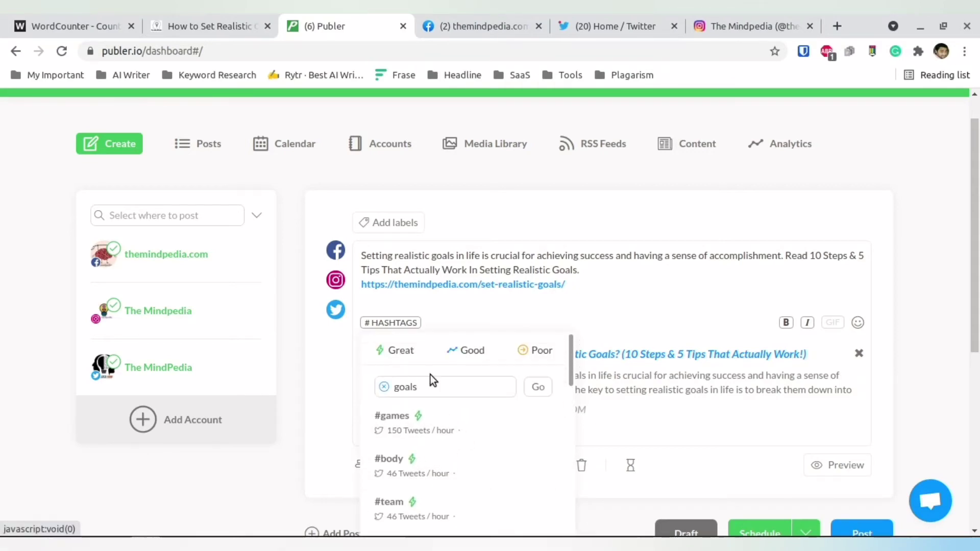
Step: Clear the search and add #setrealisticgoals to the caption below the link
click(384, 387)
click(391, 322)
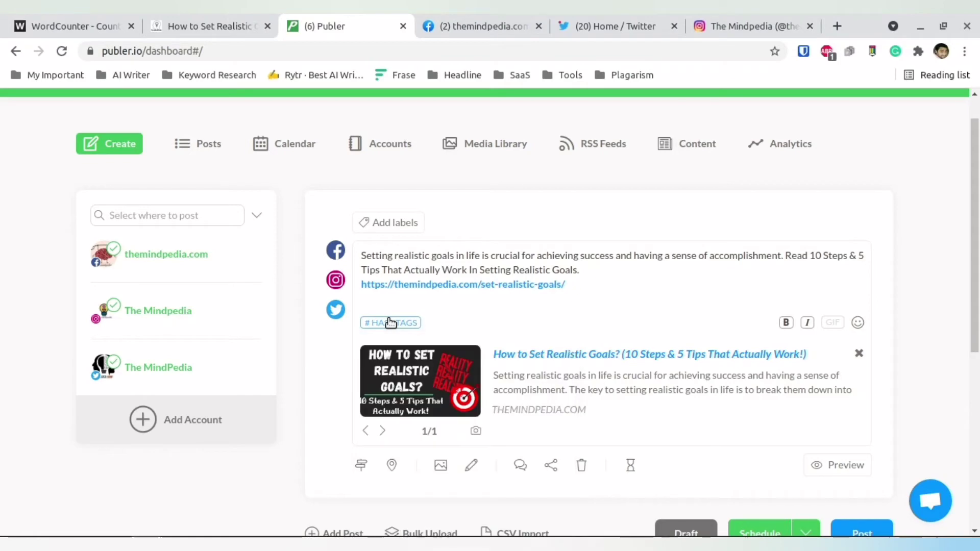
click(397, 323)
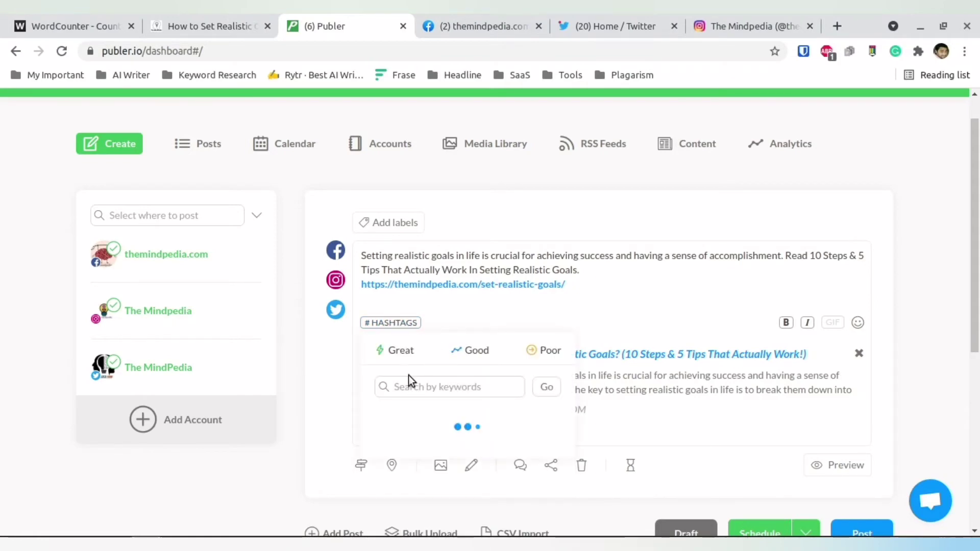
scroll(404, 353, down, 3)
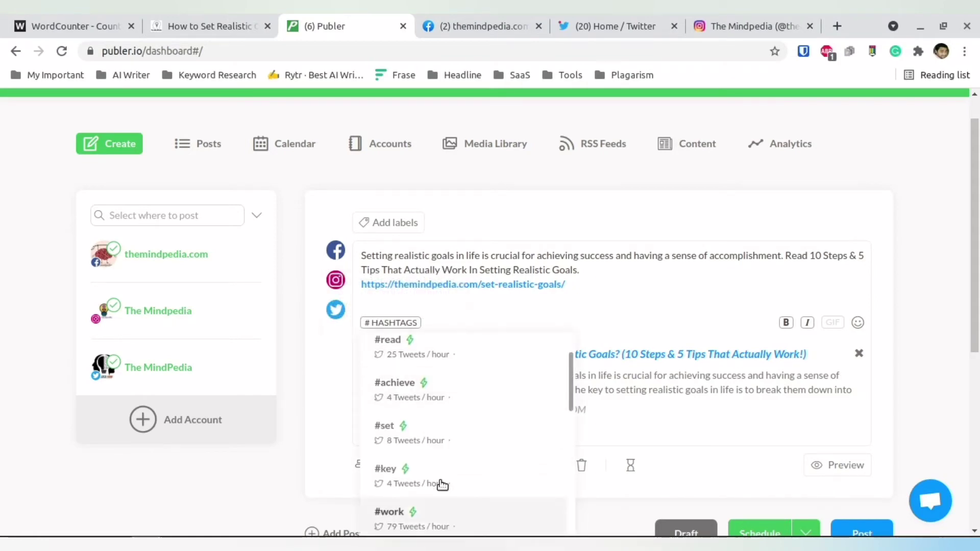
scroll(465, 481, up, 3)
click(437, 302)
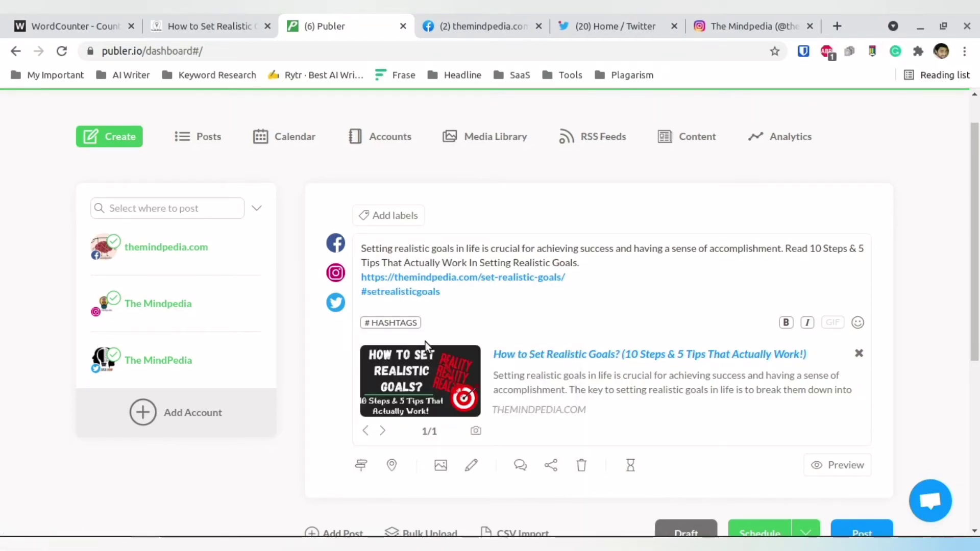
Step: Check the media watermark options and the watermark limit, then return to the composer
click(441, 466)
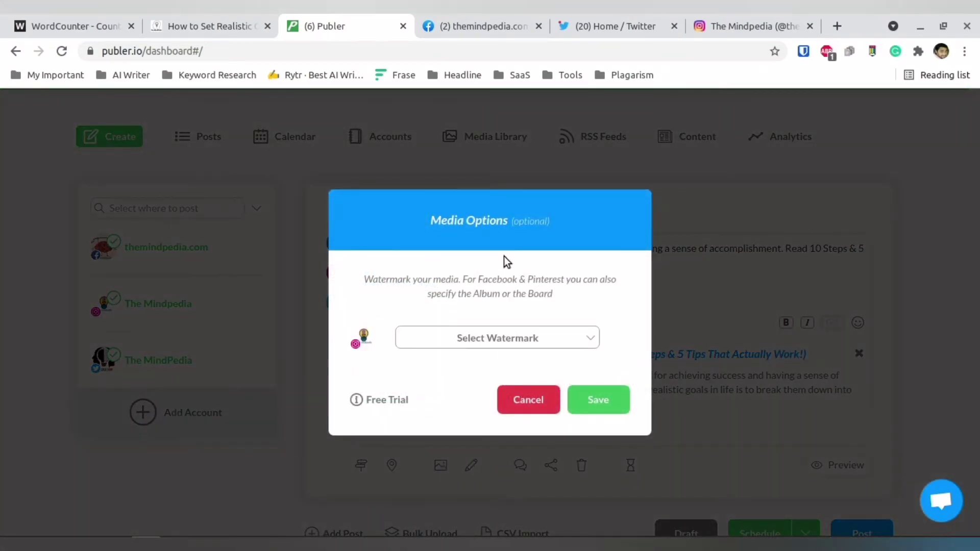
click(505, 339)
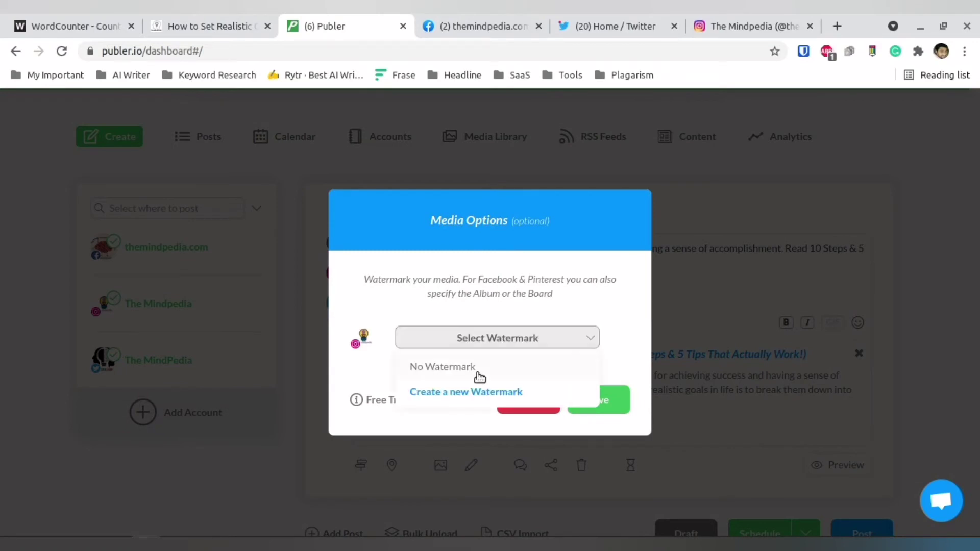
click(461, 393)
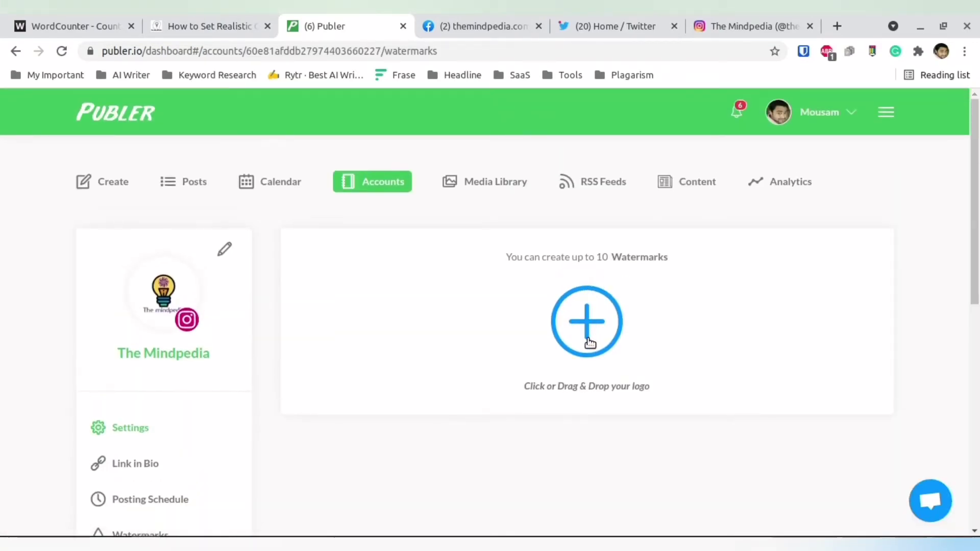
drag(603, 263, 702, 258)
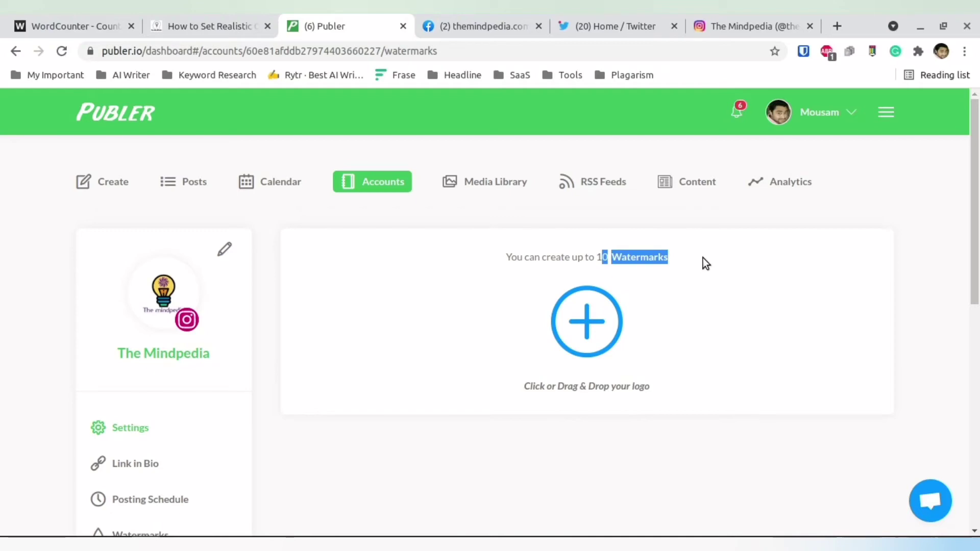
click(112, 184)
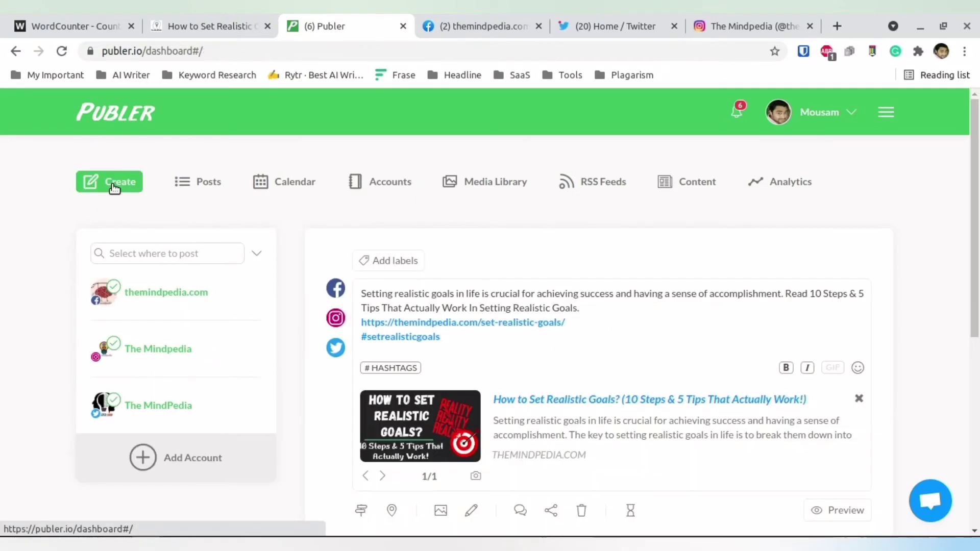
Step: Reopen the media watermark options and cancel without changes
click(442, 508)
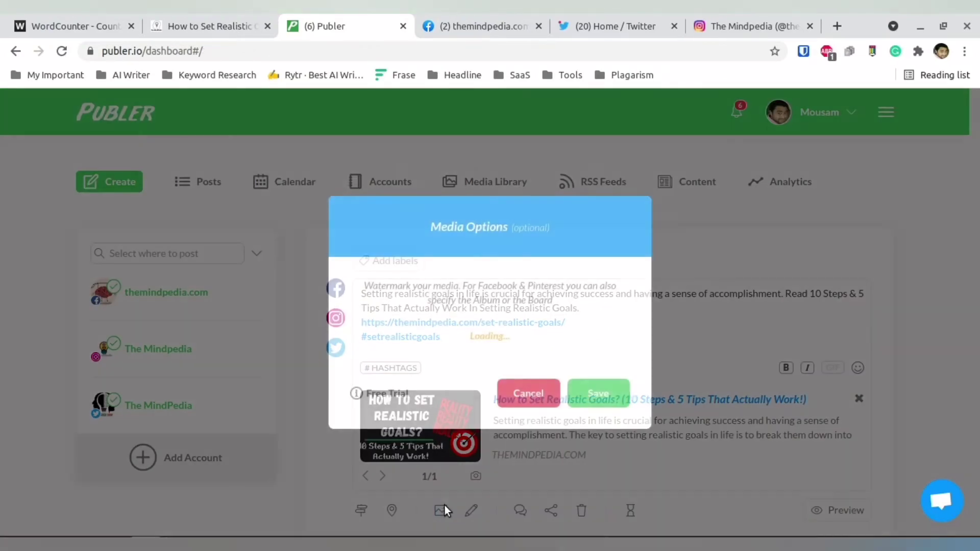
mouse_move(364, 398)
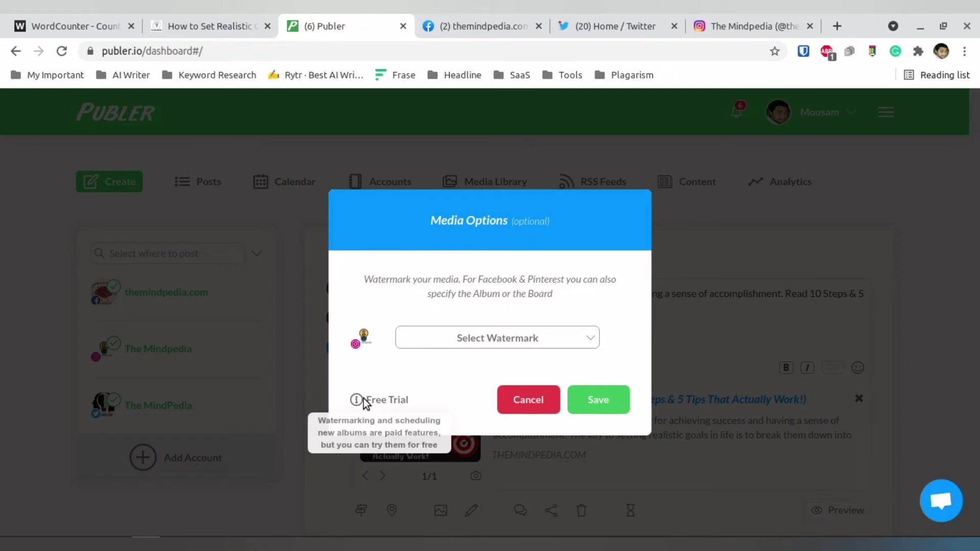
click(528, 402)
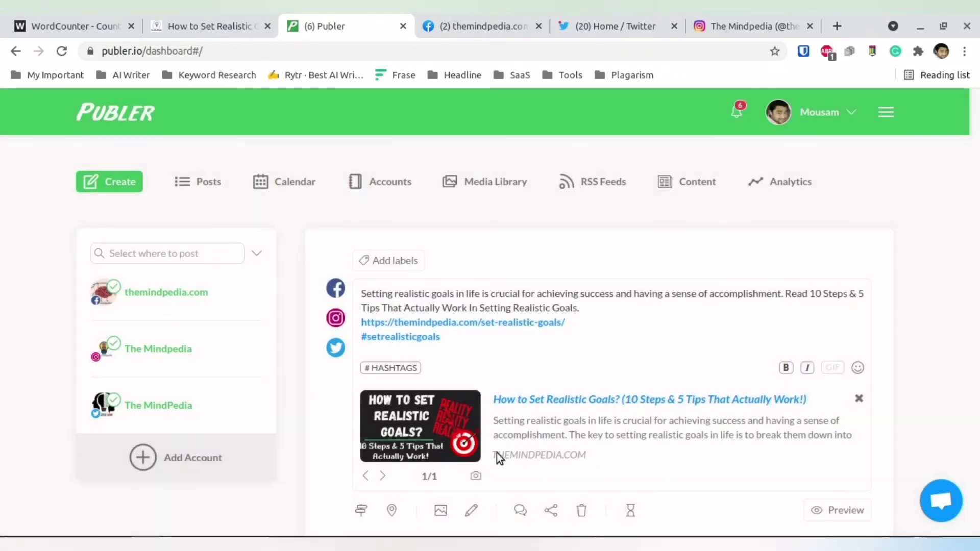
Step: Upload The Mindpedia Thumbnail.png from Downloads as the link preview's second thumbnail
click(476, 477)
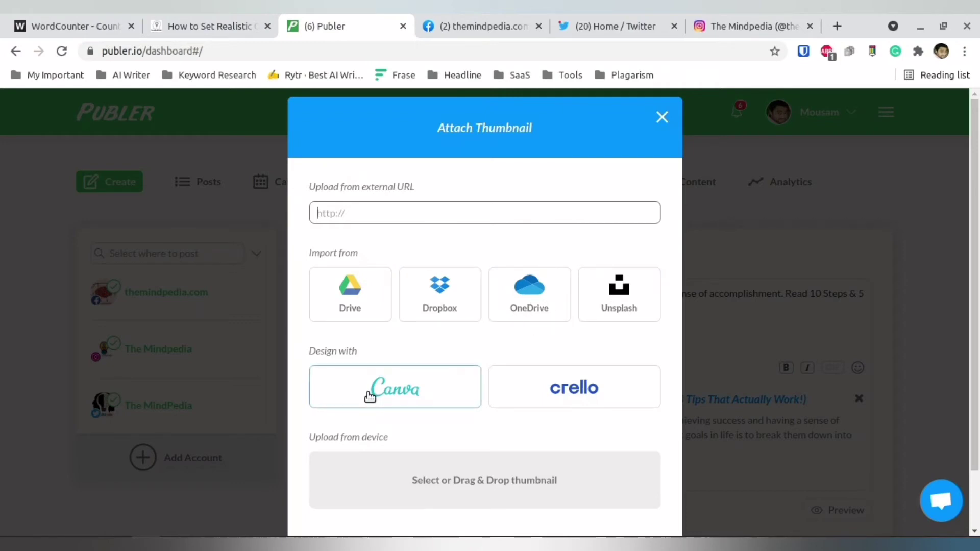
scroll(470, 486, down, 1)
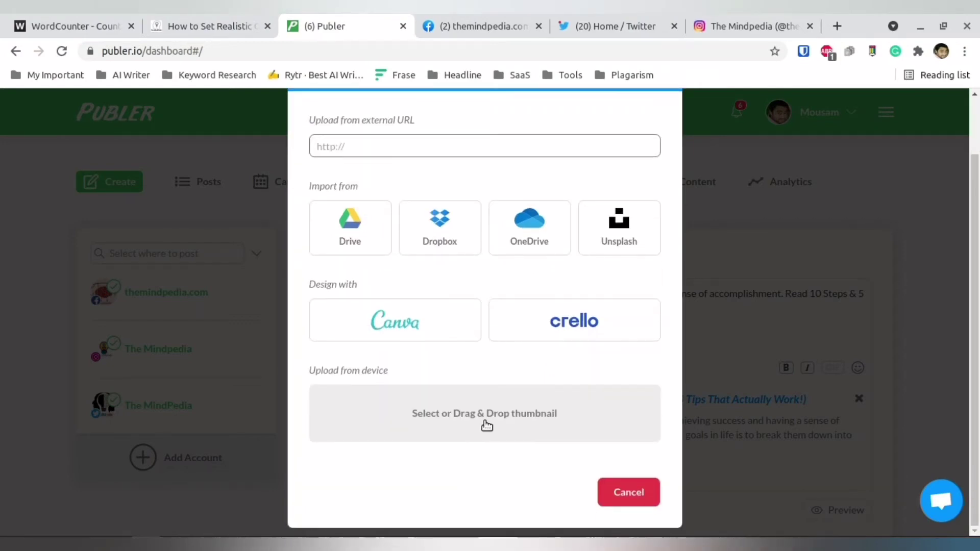
click(485, 427)
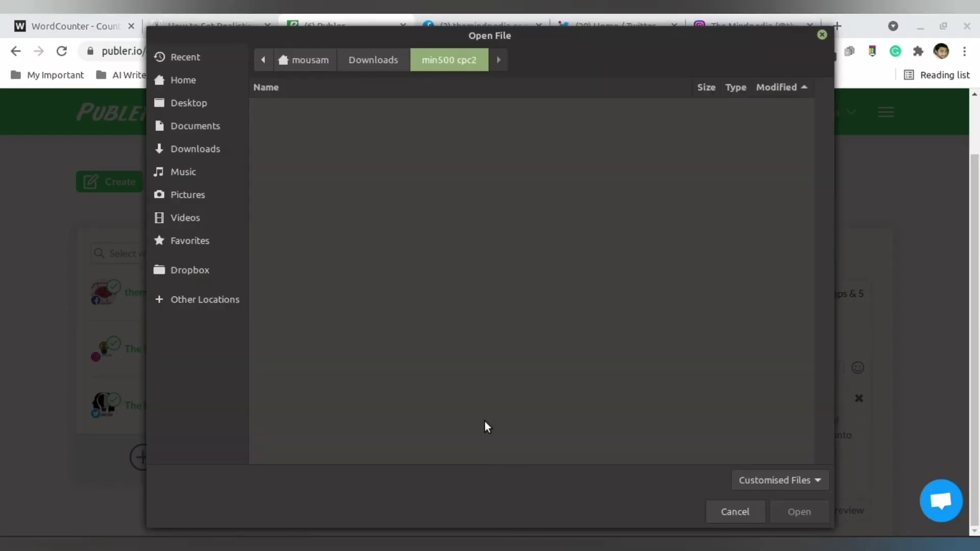
click(369, 59)
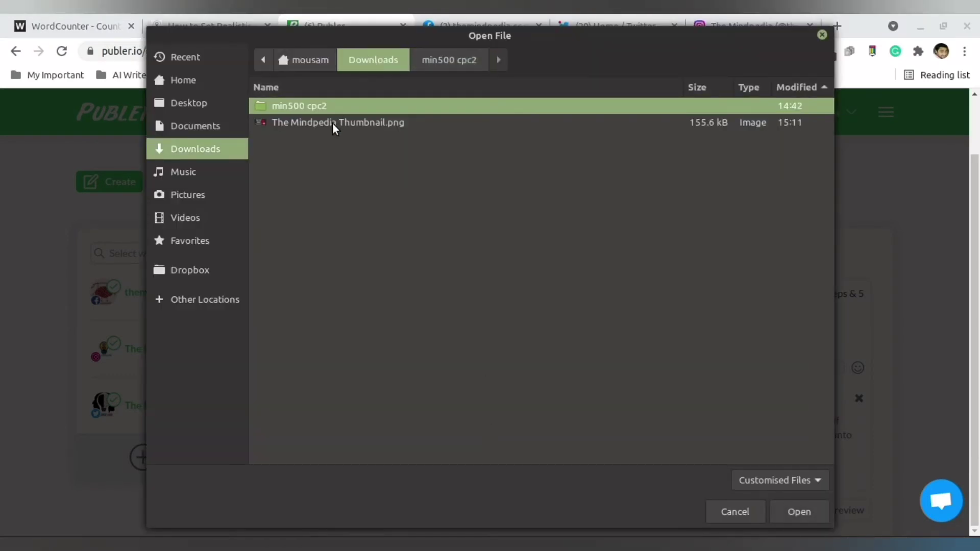
click(347, 123)
click(795, 514)
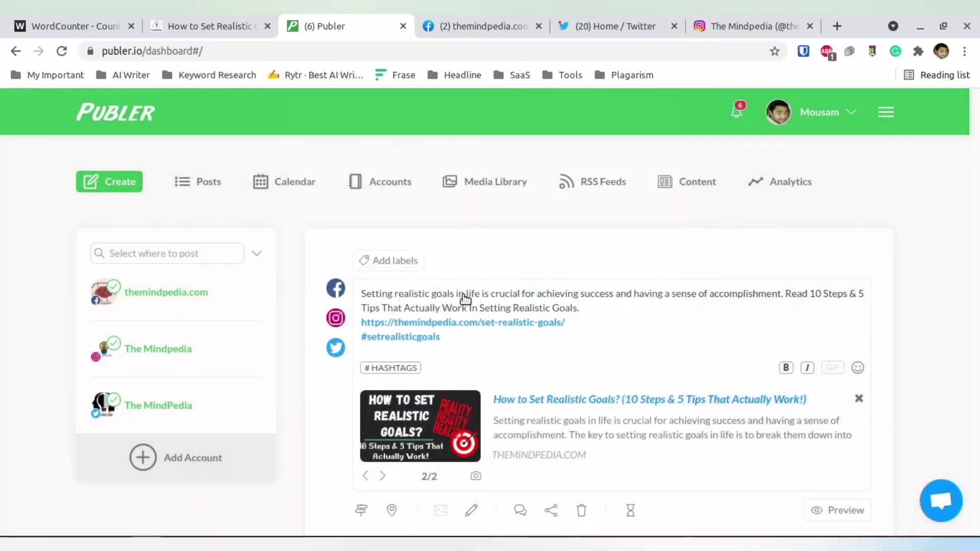
Step: Try publishing the post twice; Instagram rejects it for lacking a photo or video
scroll(555, 346, down, 1)
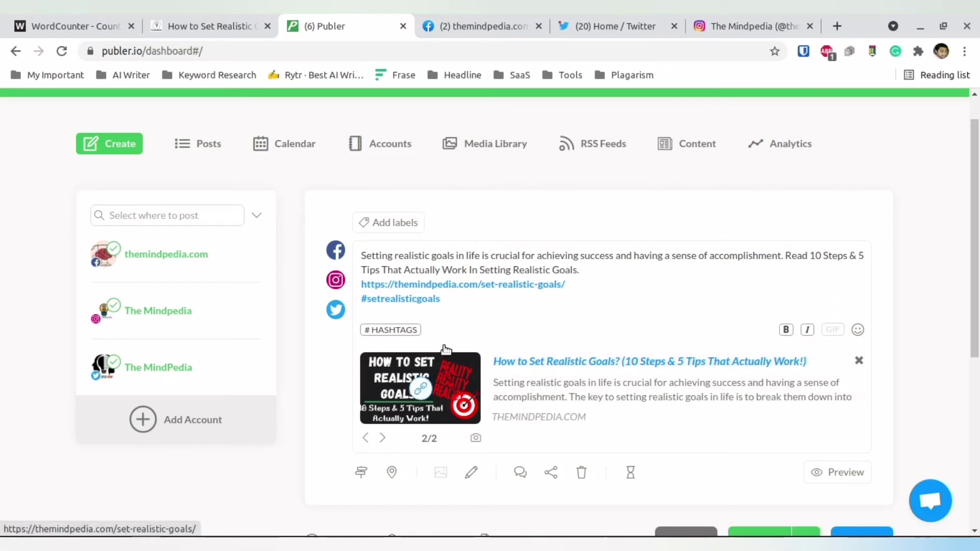
scroll(765, 393, down, 4)
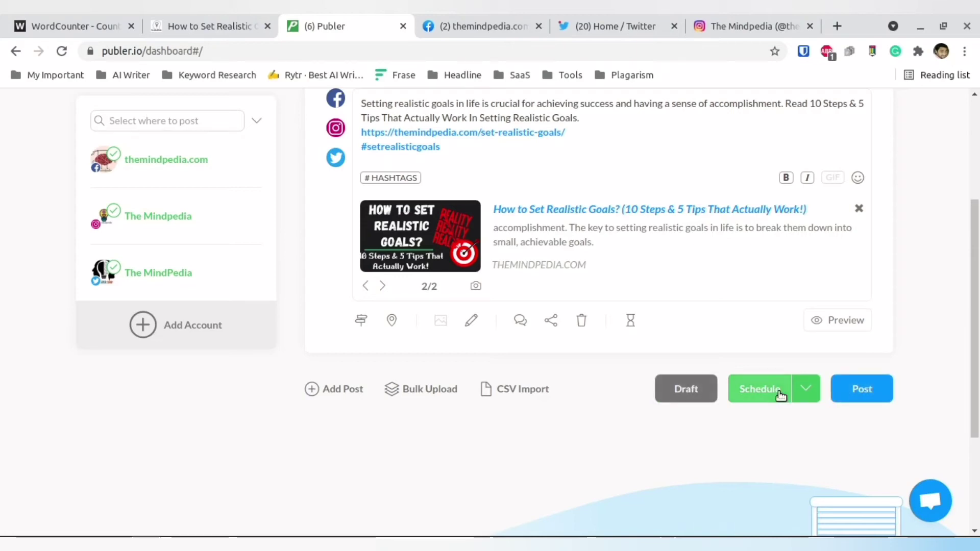
click(860, 397)
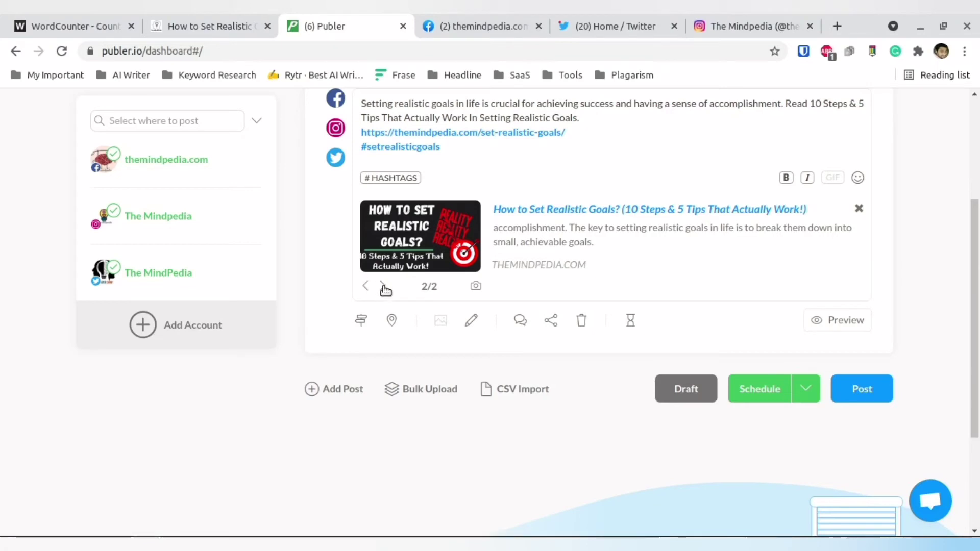
click(863, 394)
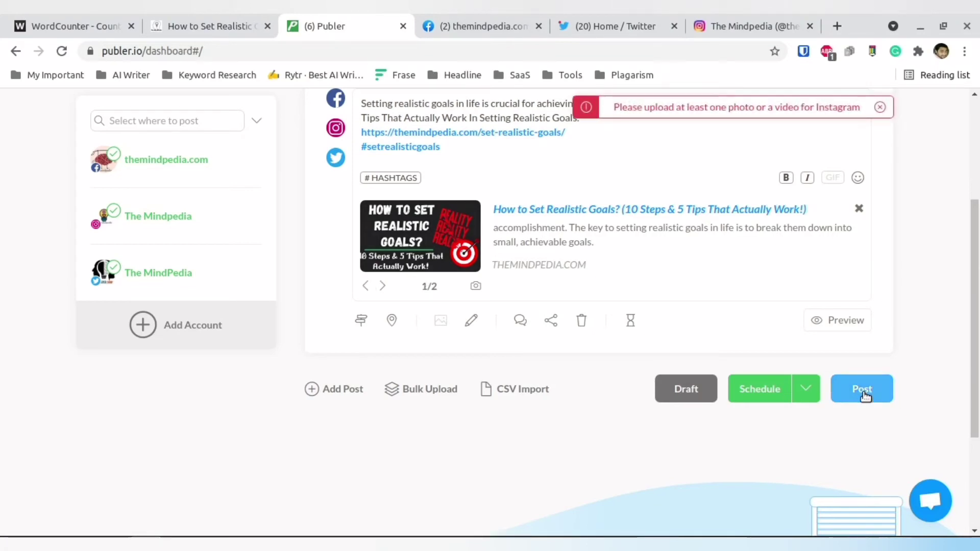
scroll(863, 394, up, 2)
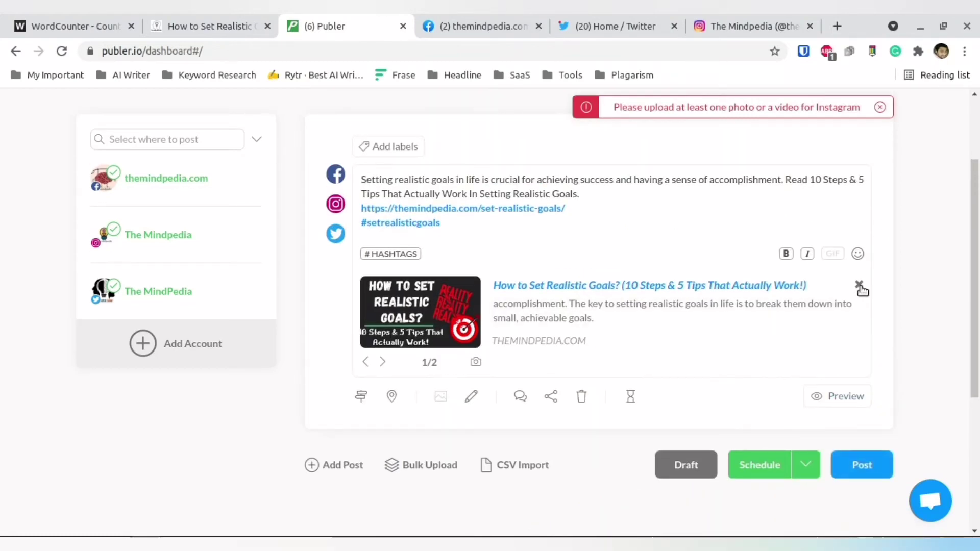
Step: Remove the link preview card and attach The Mindpedia Thumbnail.png as the post's image
click(860, 285)
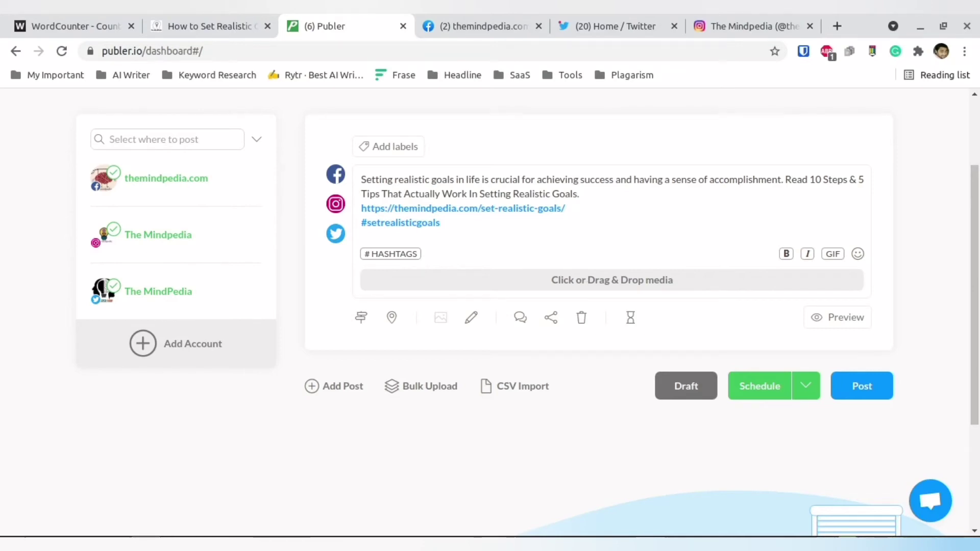
click(663, 279)
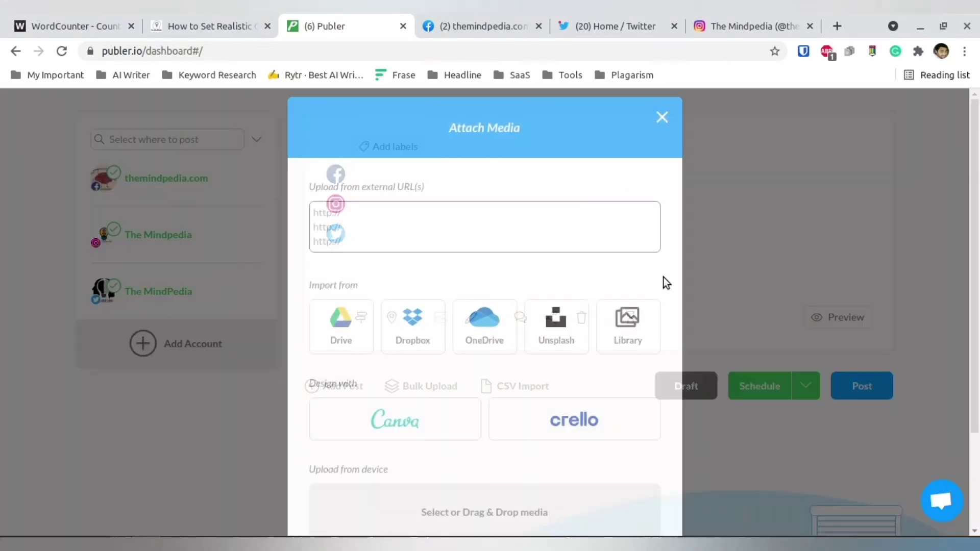
click(459, 512)
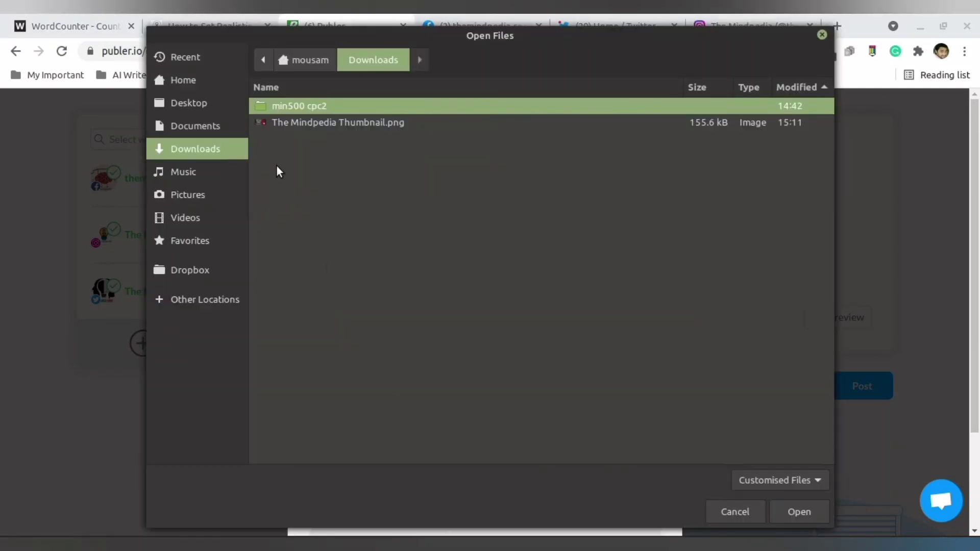
click(322, 124)
click(806, 510)
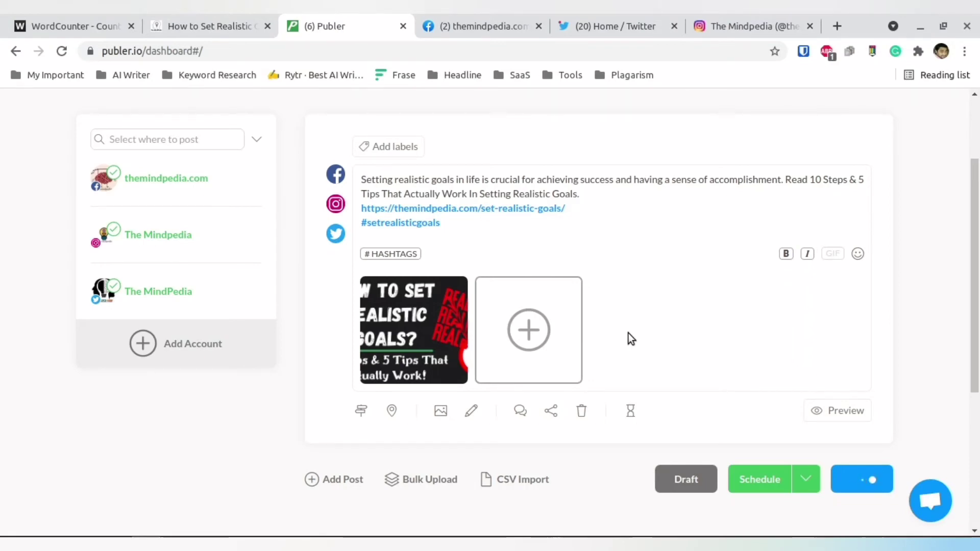
click(194, 15)
Step: Open the '3 Types & 5 Reasons That Stop You from Achieving Your Dreams' article from the blog home page
click(11, 55)
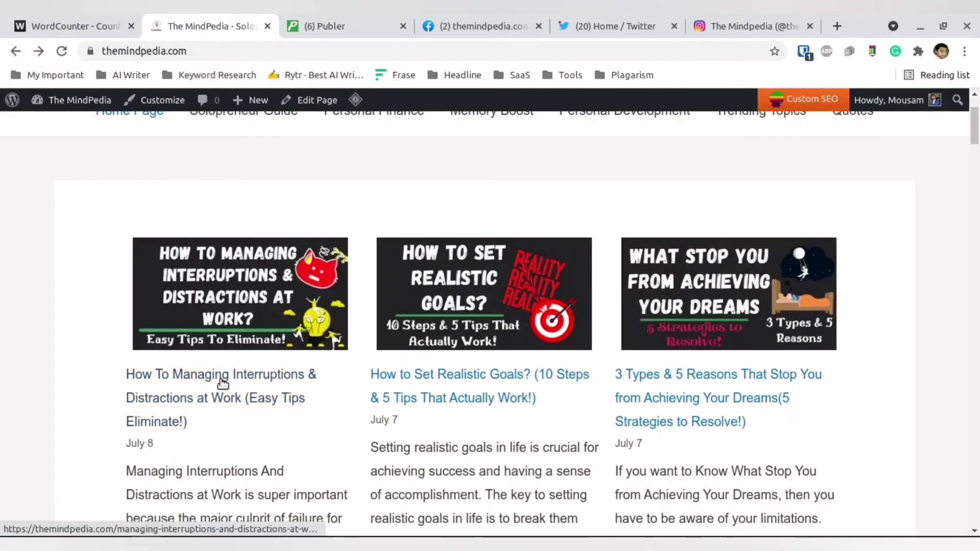
click(684, 382)
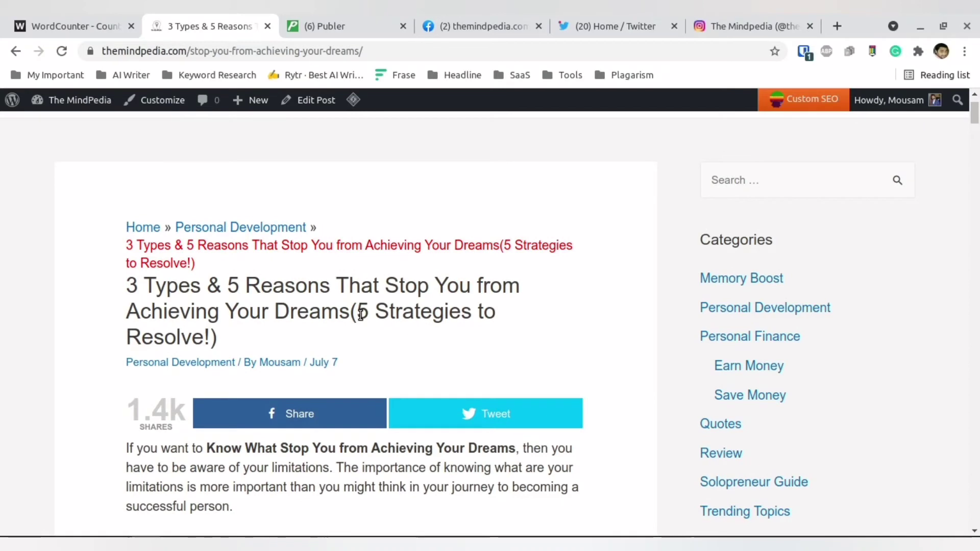
drag(360, 314, 467, 310)
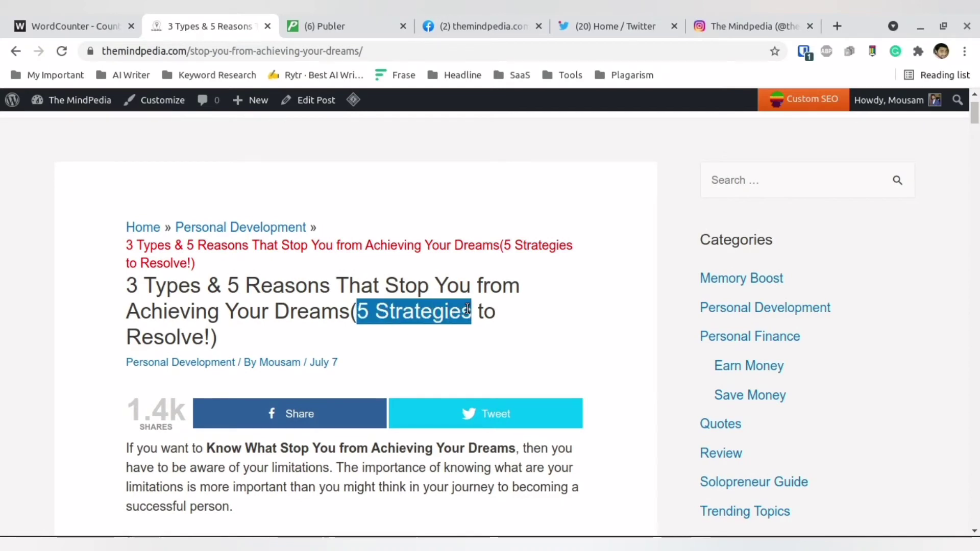
click(403, 292)
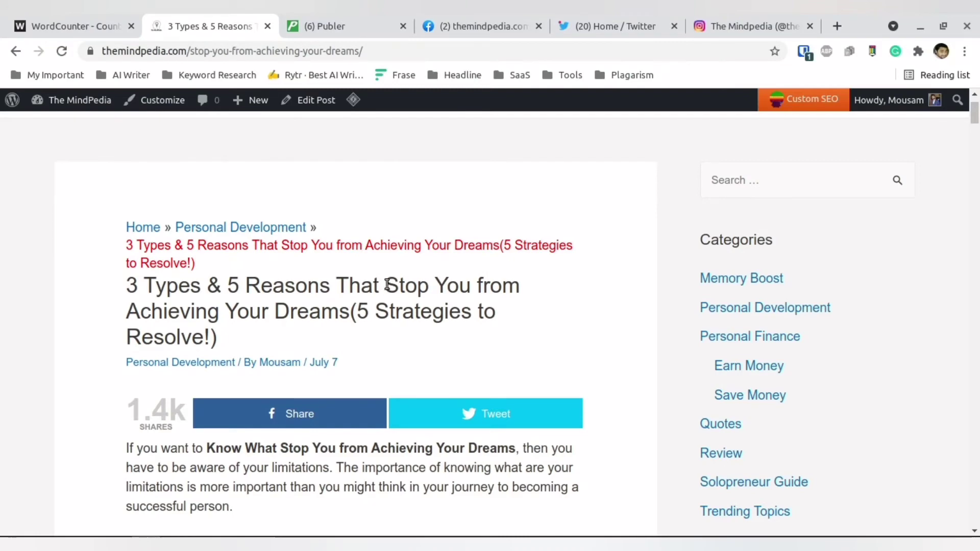
scroll(388, 285, down, 3)
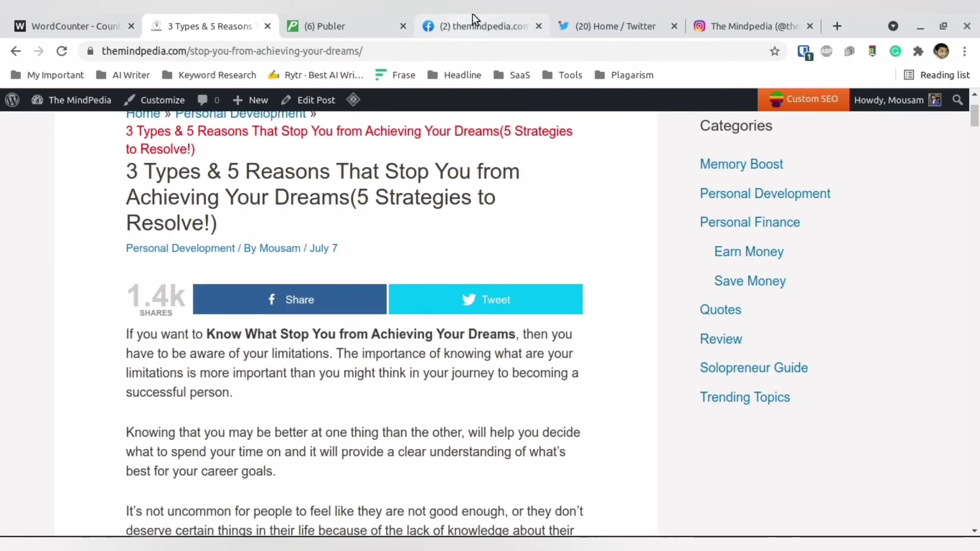
click(361, 23)
Step: Reload the themindpedia.com Facebook page and confirm the realistic-goals post appears
scroll(562, 335, up, 3)
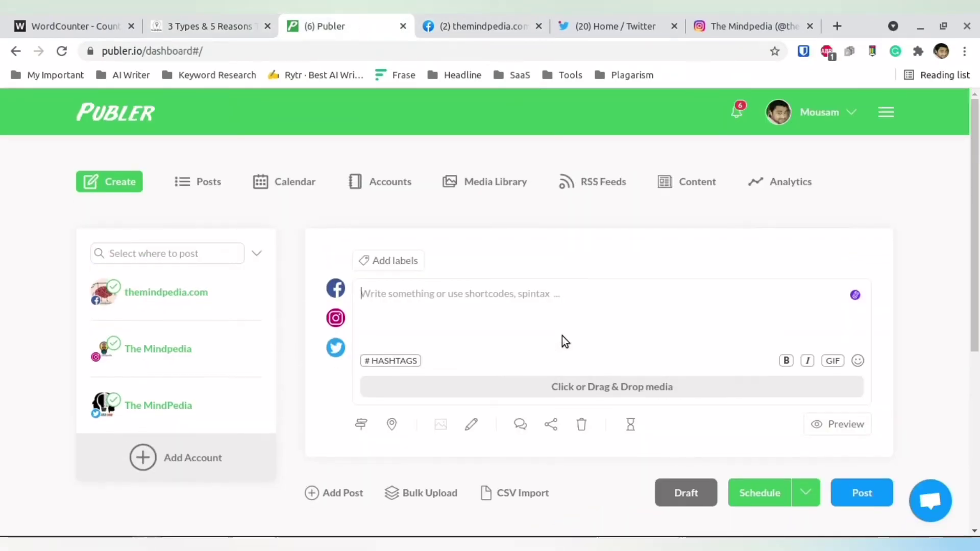
click(501, 15)
scroll(514, 265, down, 5)
scroll(514, 266, down, 1)
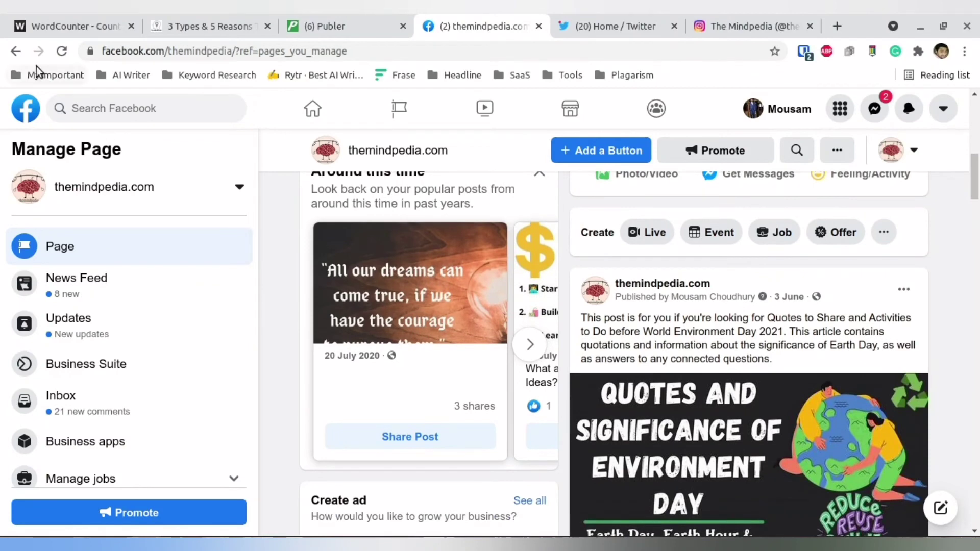
click(61, 51)
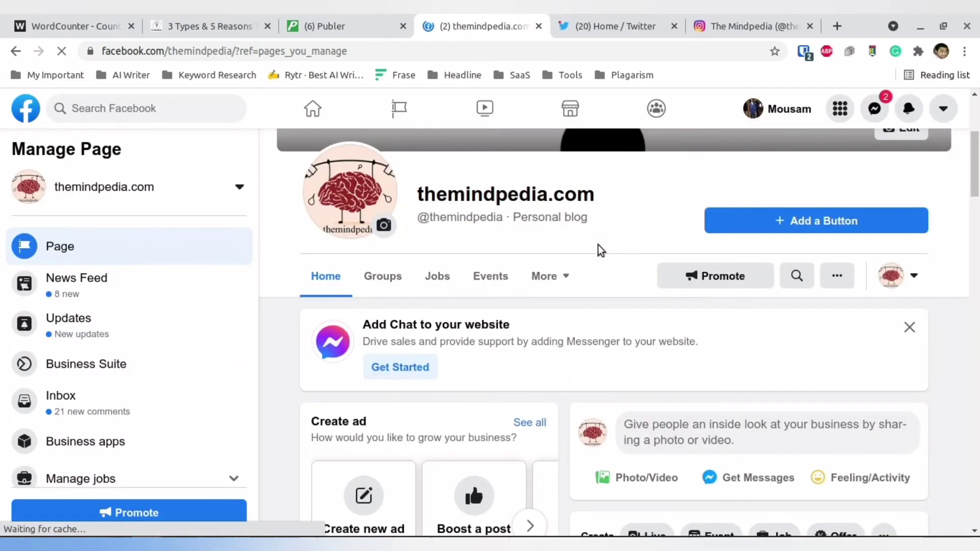
scroll(599, 249, down, 4)
scroll(599, 249, down, 3)
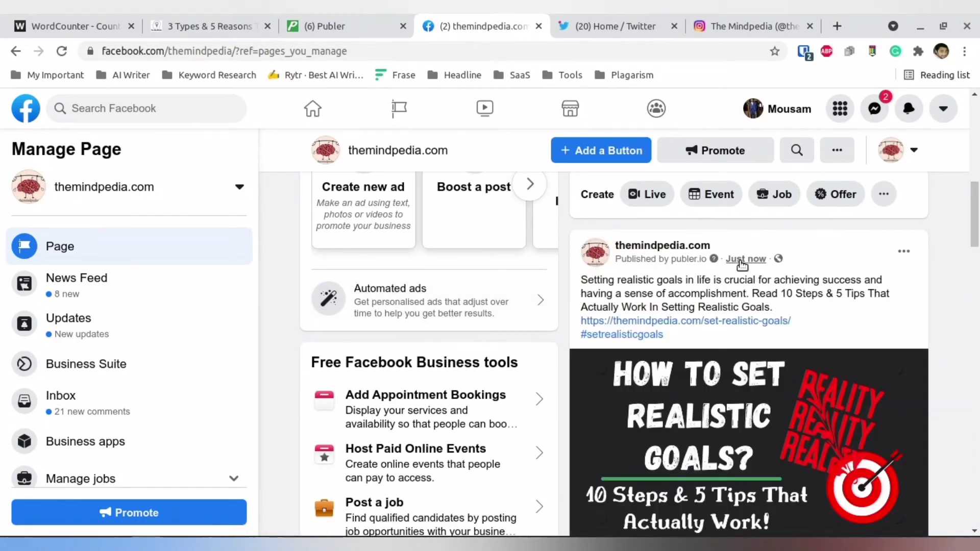
drag(667, 260, 766, 306)
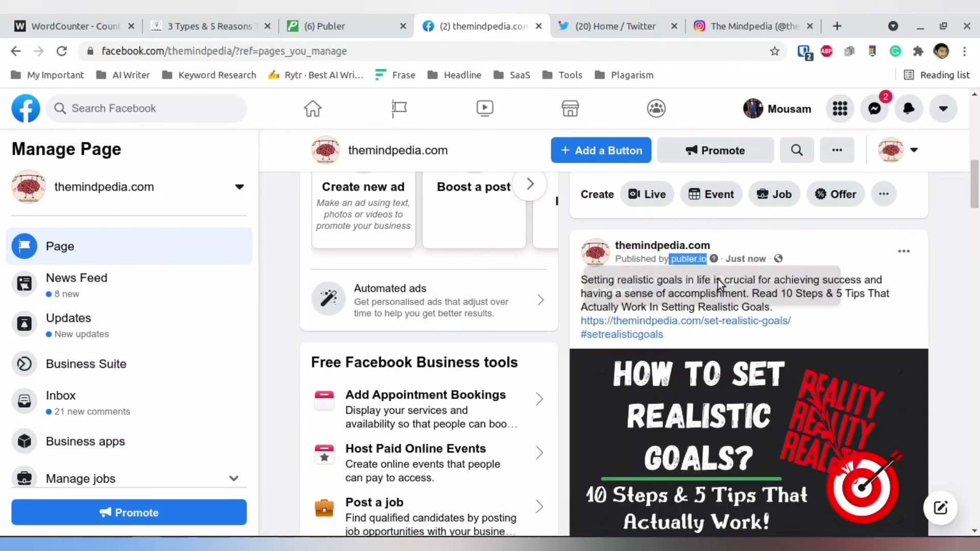
click(776, 343)
scroll(795, 364, down, 4)
scroll(795, 365, up, 5)
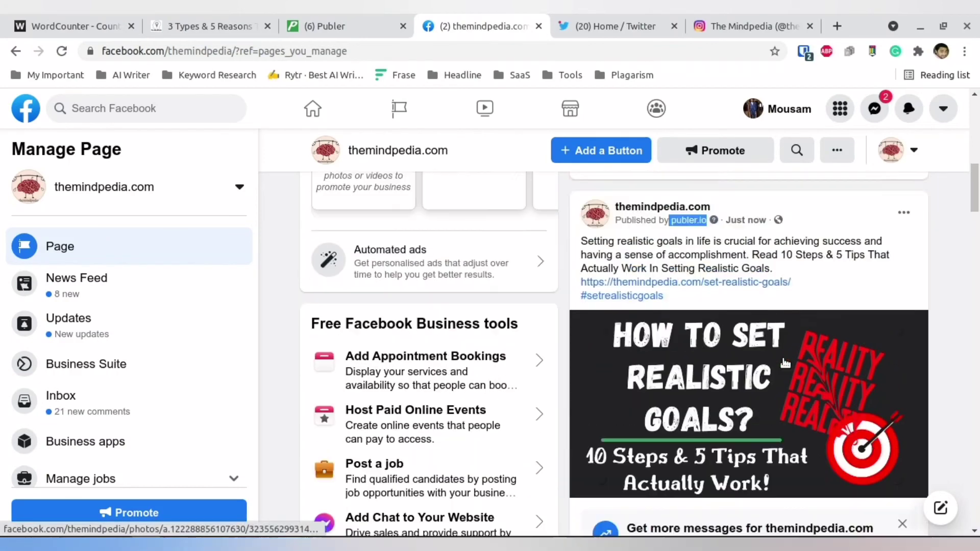
Step: Refresh the Twitter home feed to confirm the matching realistic-goals tweet
click(601, 16)
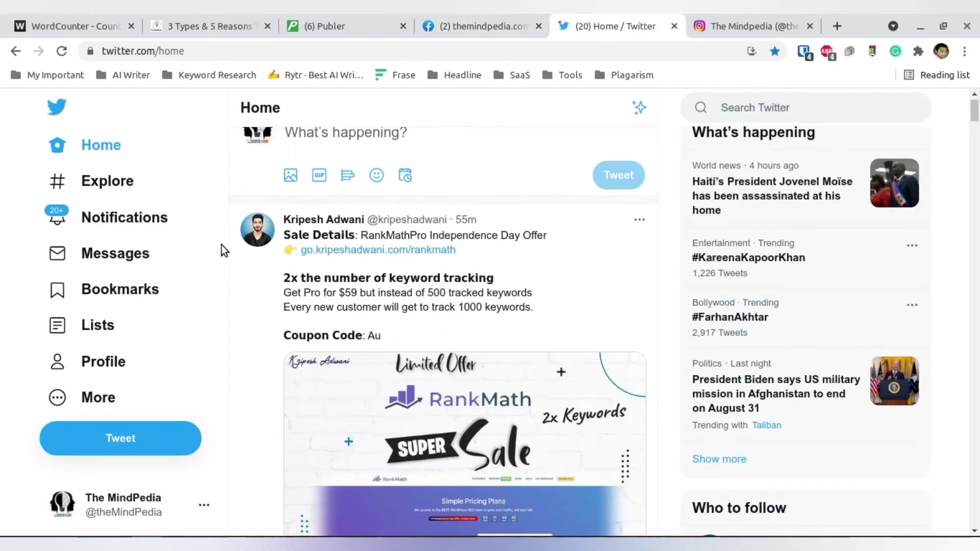
click(116, 148)
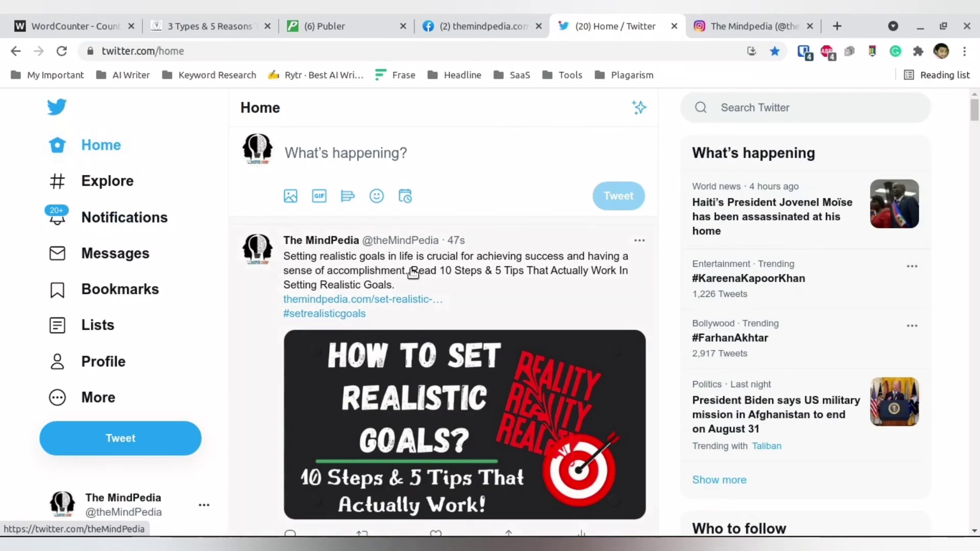
scroll(495, 392, down, 1)
scroll(495, 392, down, 3)
scroll(495, 392, up, 4)
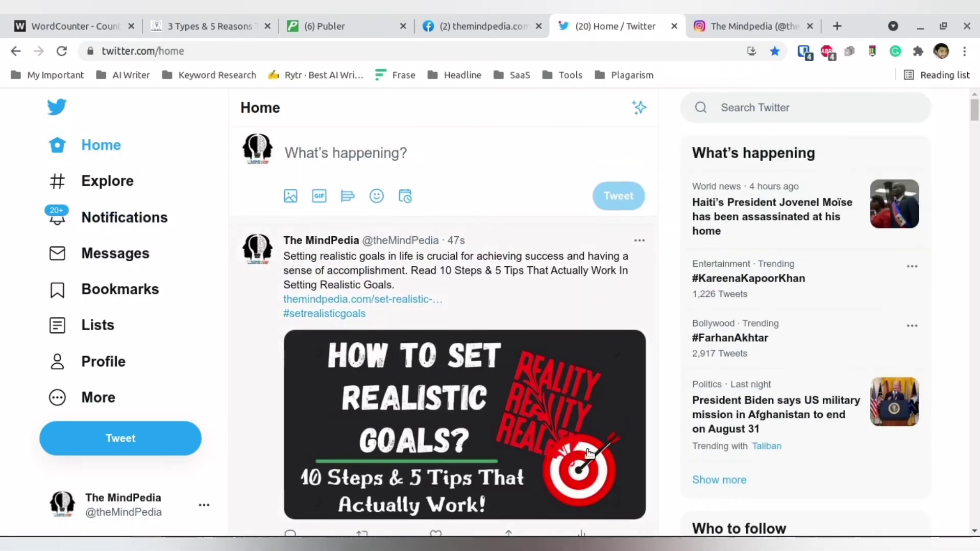
click(736, 16)
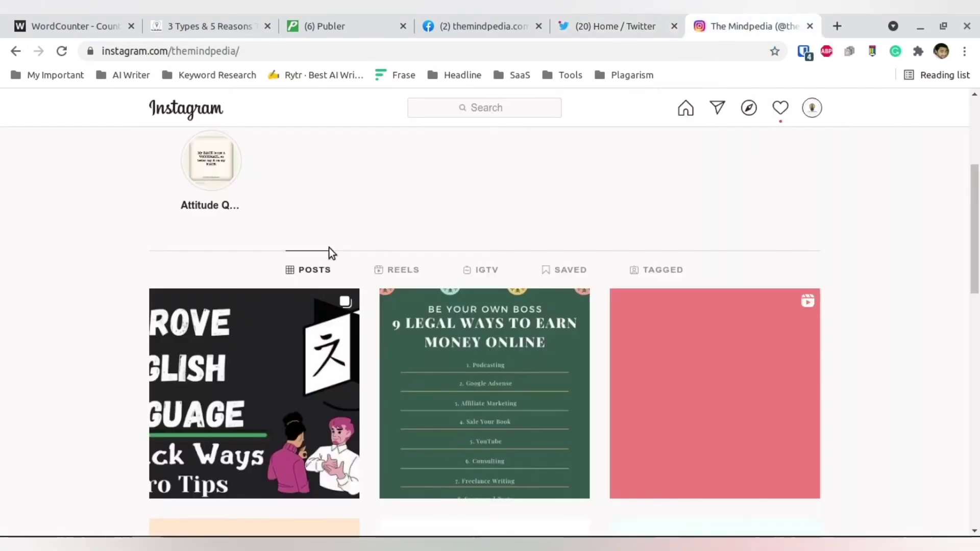
Step: Reload the Instagram profile and open the first post to check its caption, link and #setrealisticgoals hashtag
scroll(296, 276, up, 5)
click(61, 51)
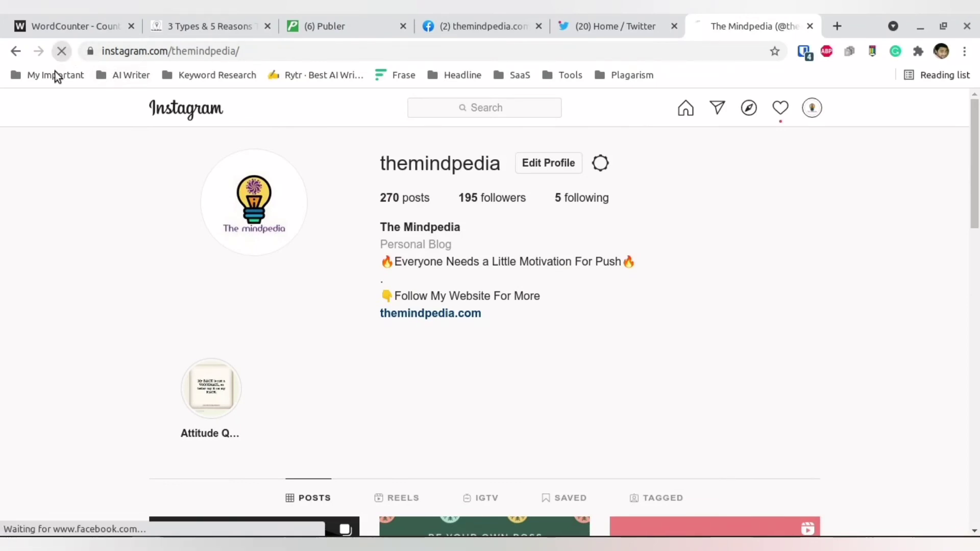
scroll(8, 323, down, 2)
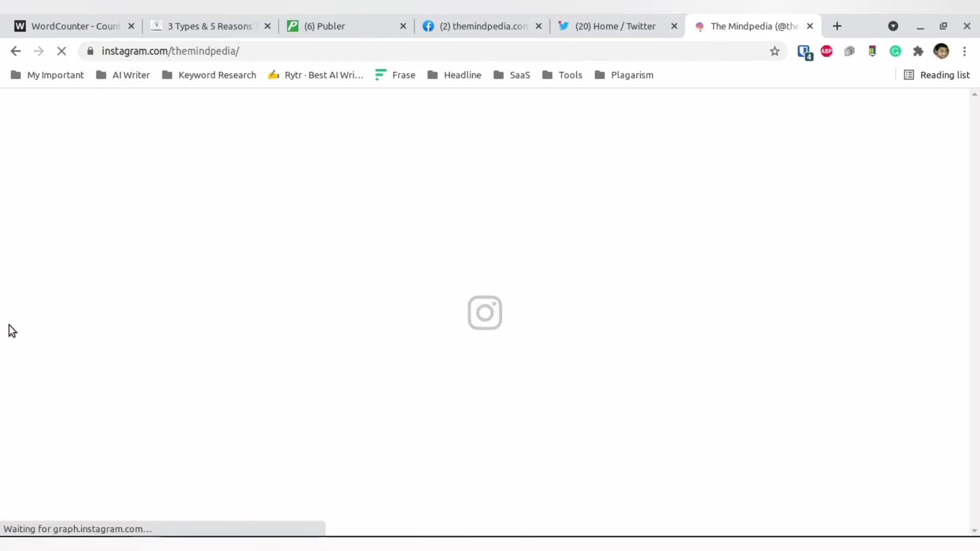
scroll(8, 326, down, 3)
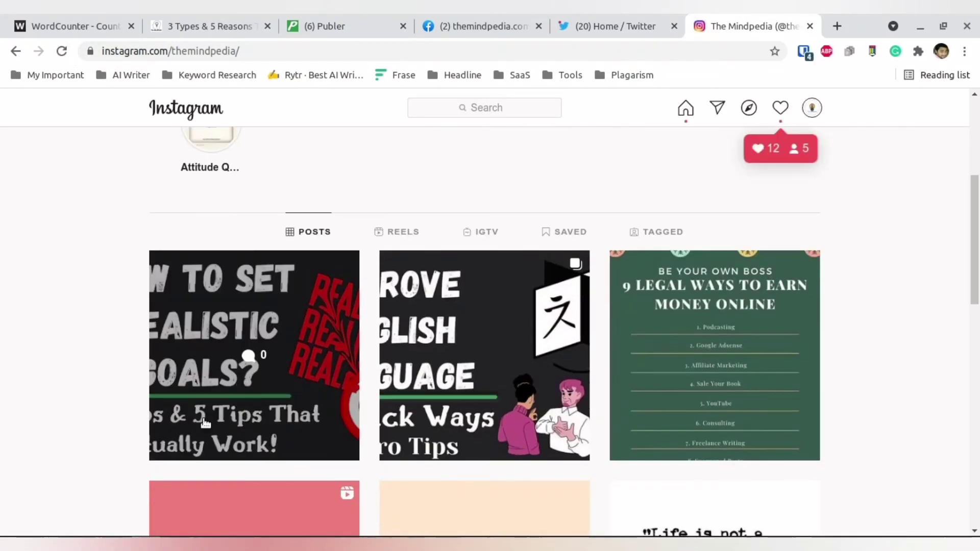
click(266, 332)
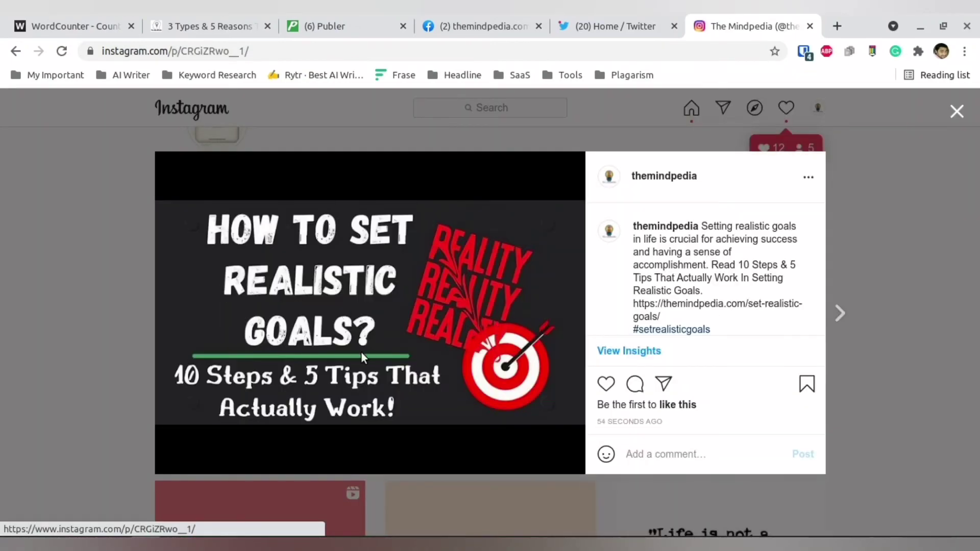
scroll(719, 258, down, 2)
scroll(730, 299, up, 2)
click(957, 111)
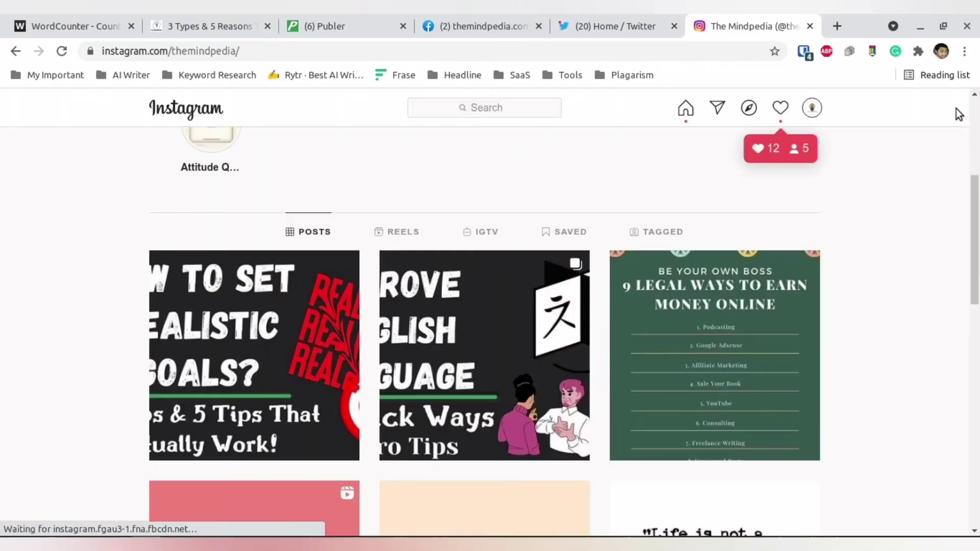
click(610, 15)
Step: Back in Publer, deselect and reselect the Facebook page, Instagram and Twitter accounts
click(473, 16)
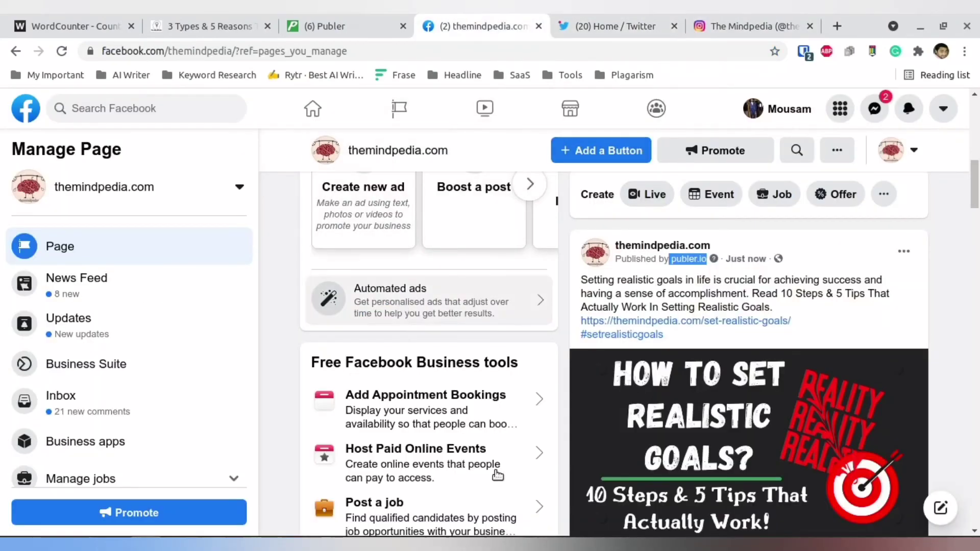
click(332, 23)
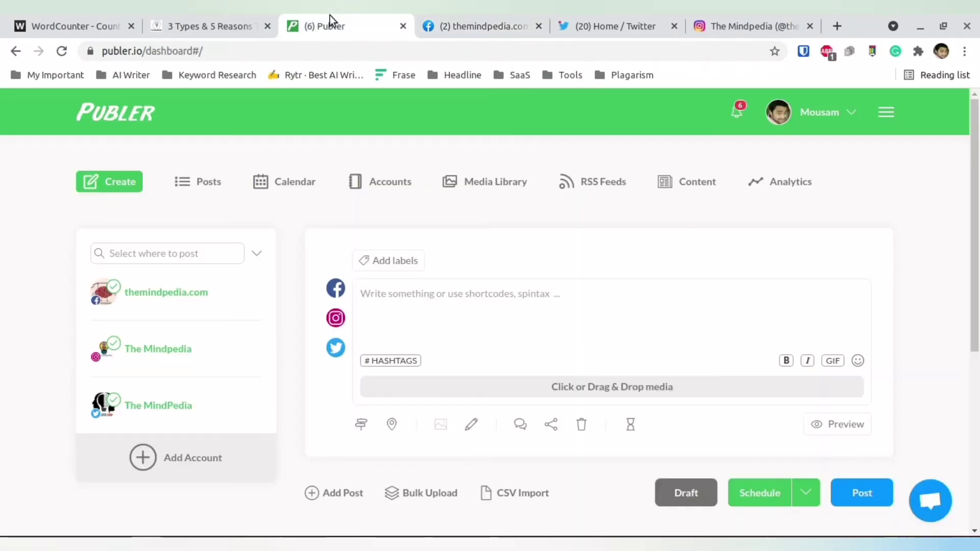
click(118, 292)
click(114, 348)
click(115, 405)
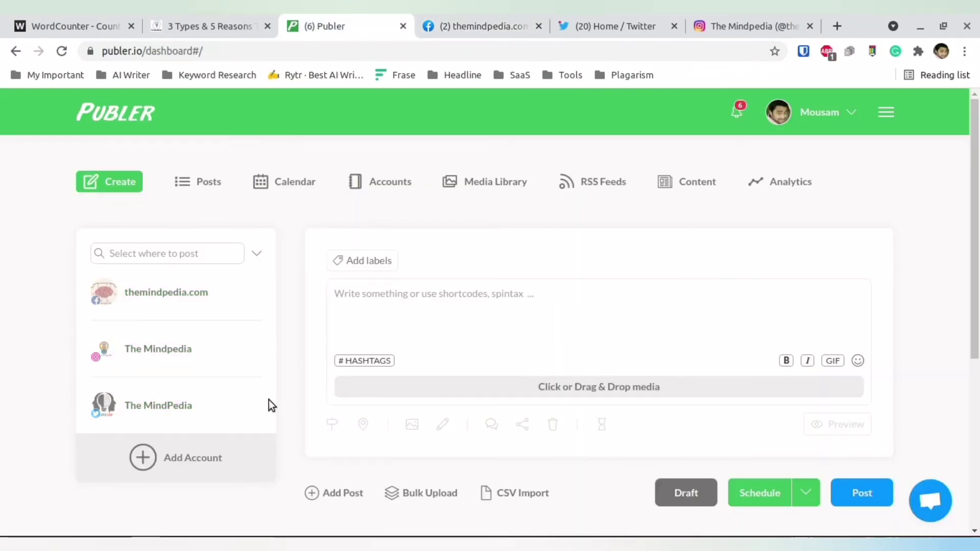
click(176, 405)
click(172, 351)
click(174, 291)
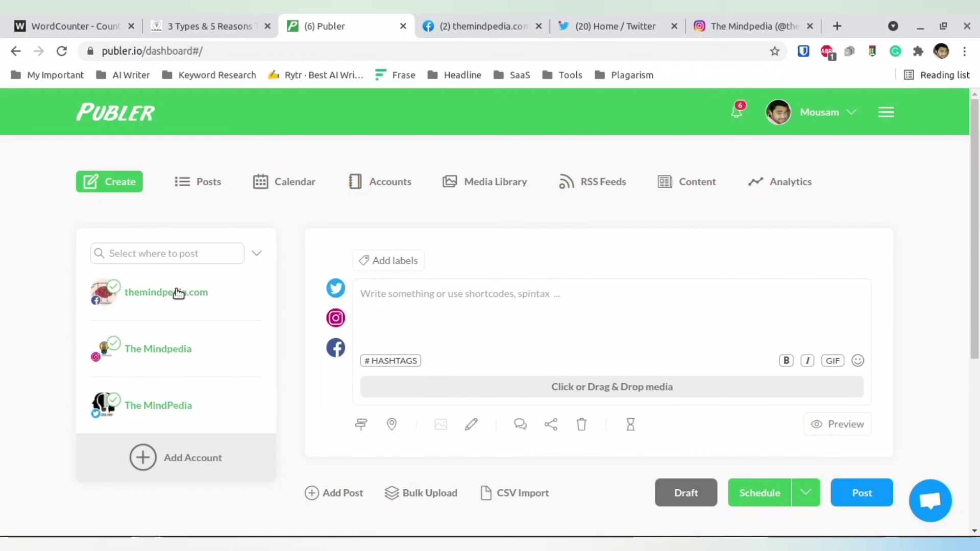
Step: Type placeholder text 'rwrwrwrrwrw' and try to schedule it, triggering Instagram's photo-or-video warning
click(417, 300)
text(rwrwrwrrwrw)
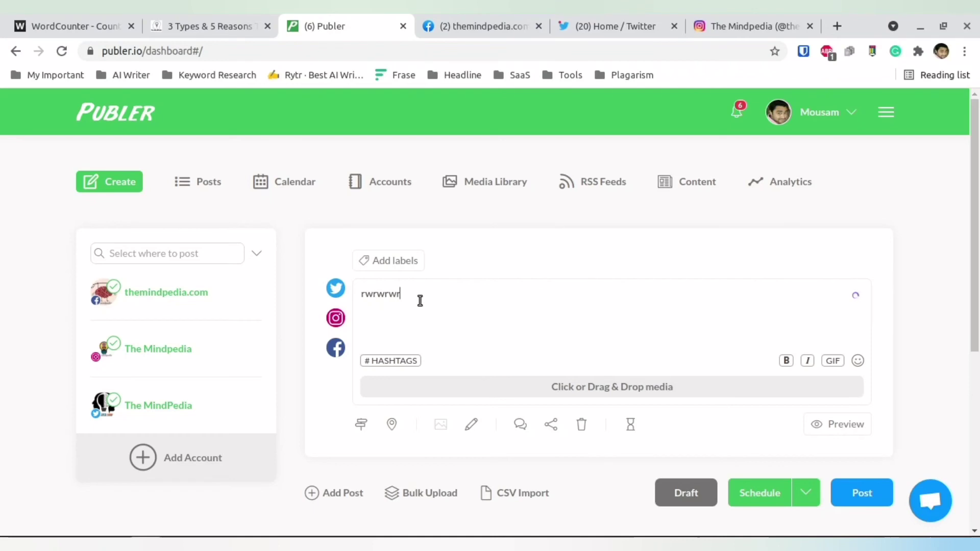
click(807, 492)
scroll(807, 492, down, 3)
scroll(809, 494, down, 1)
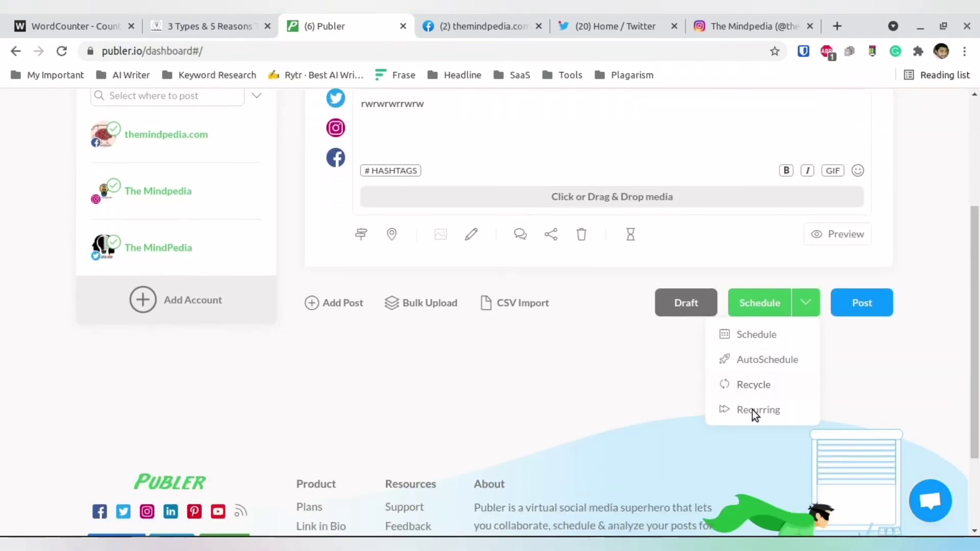
click(752, 344)
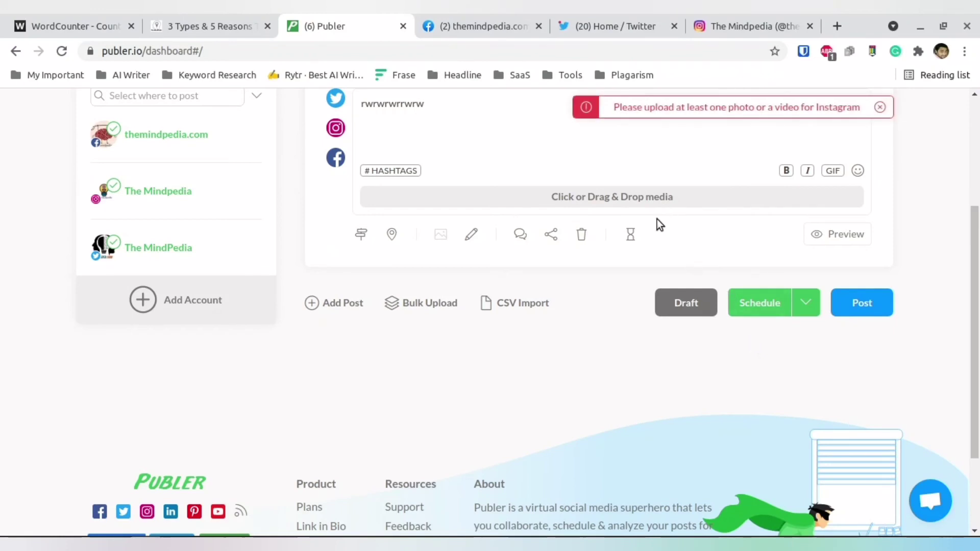
Step: Attach The Mindpedia Thumbnail.png image to the second post
click(519, 197)
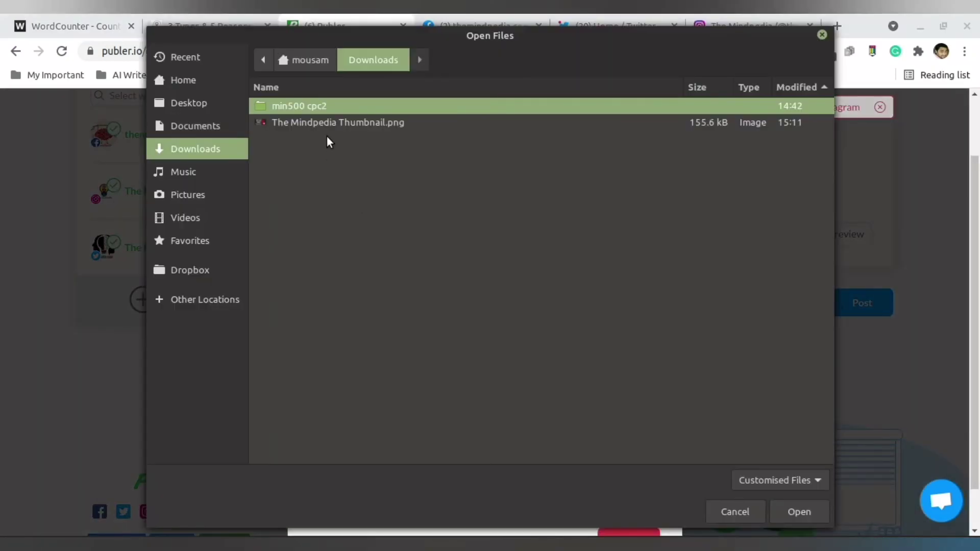
click(332, 127)
click(791, 511)
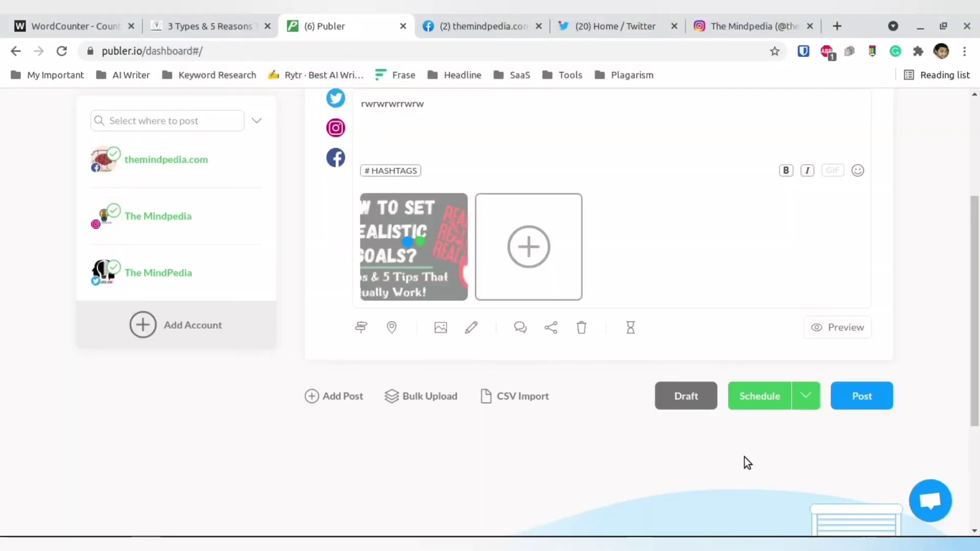
scroll(623, 282, up, 1)
click(396, 155)
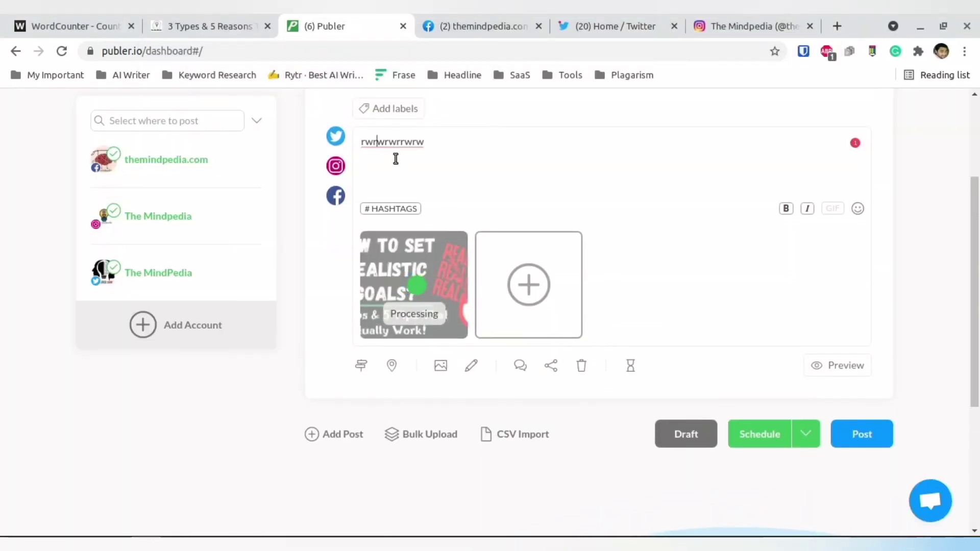
Step: Pick Wed, Aug 25, 2021 at hour 00 in the schedule picker, then close it
click(756, 437)
scroll(522, 277, down, 2)
scroll(525, 291, up, 2)
click(350, 125)
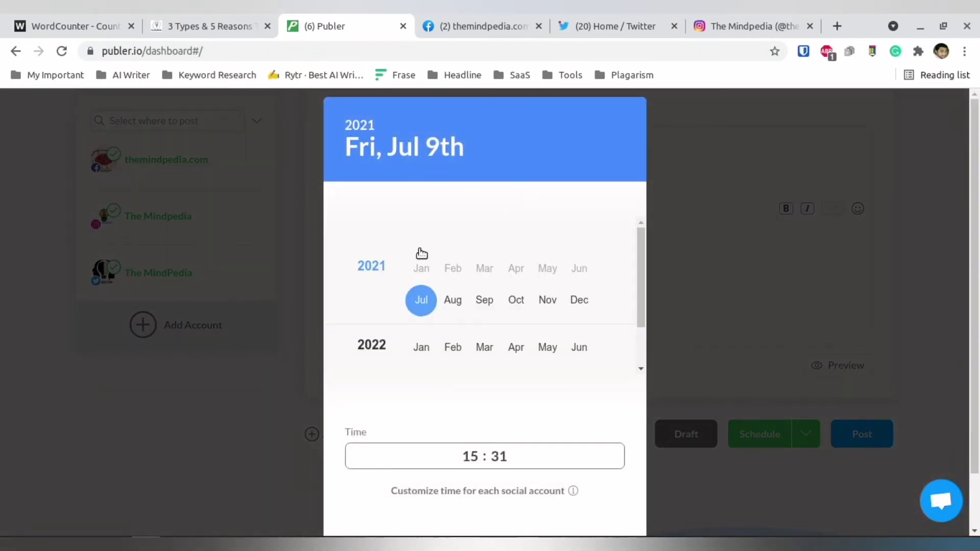
click(456, 300)
scroll(477, 311, down, 1)
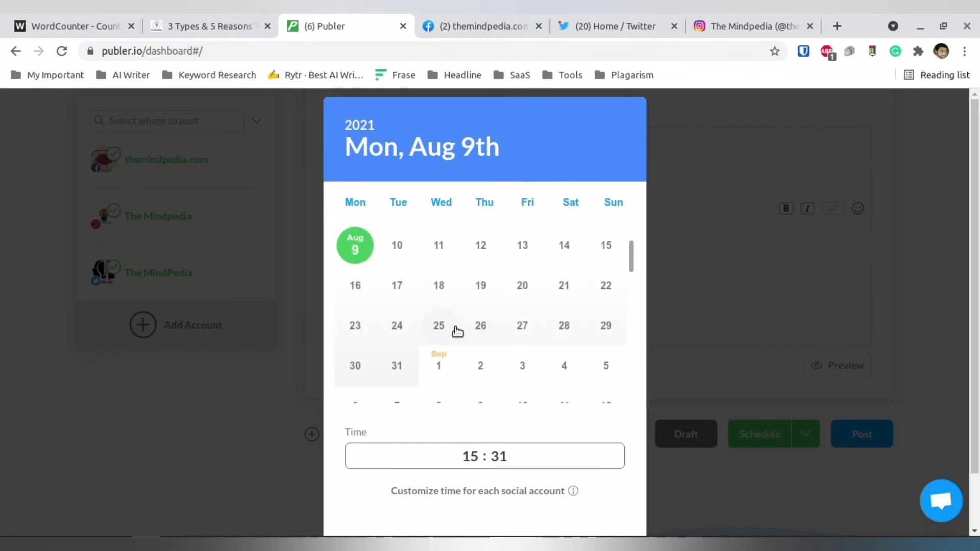
click(439, 327)
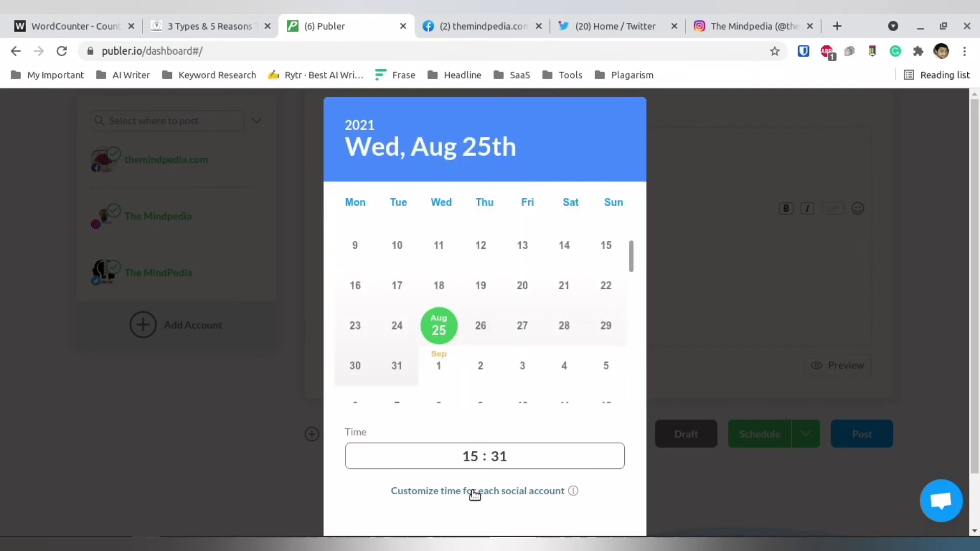
click(469, 456)
text(00)
scroll(480, 462, down, 2)
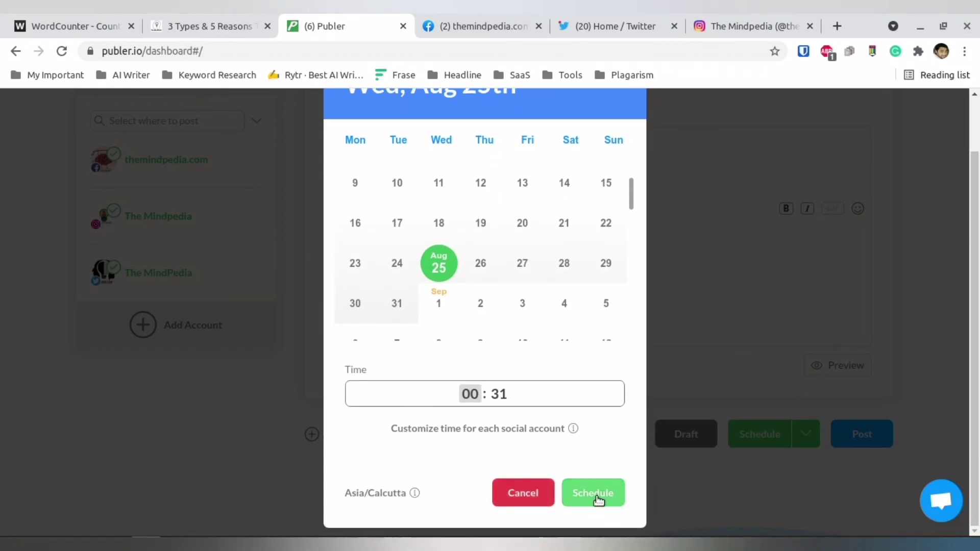
click(518, 494)
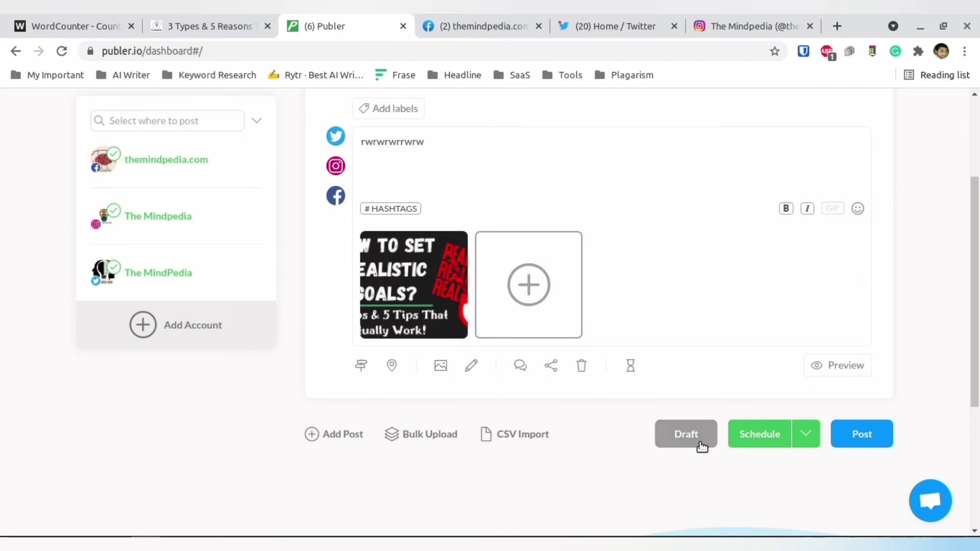
scroll(699, 449, up, 3)
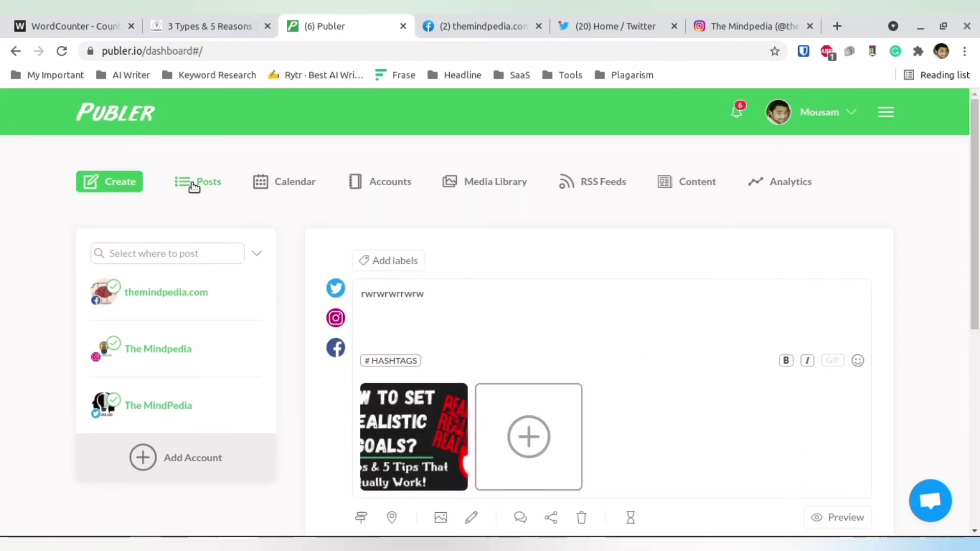